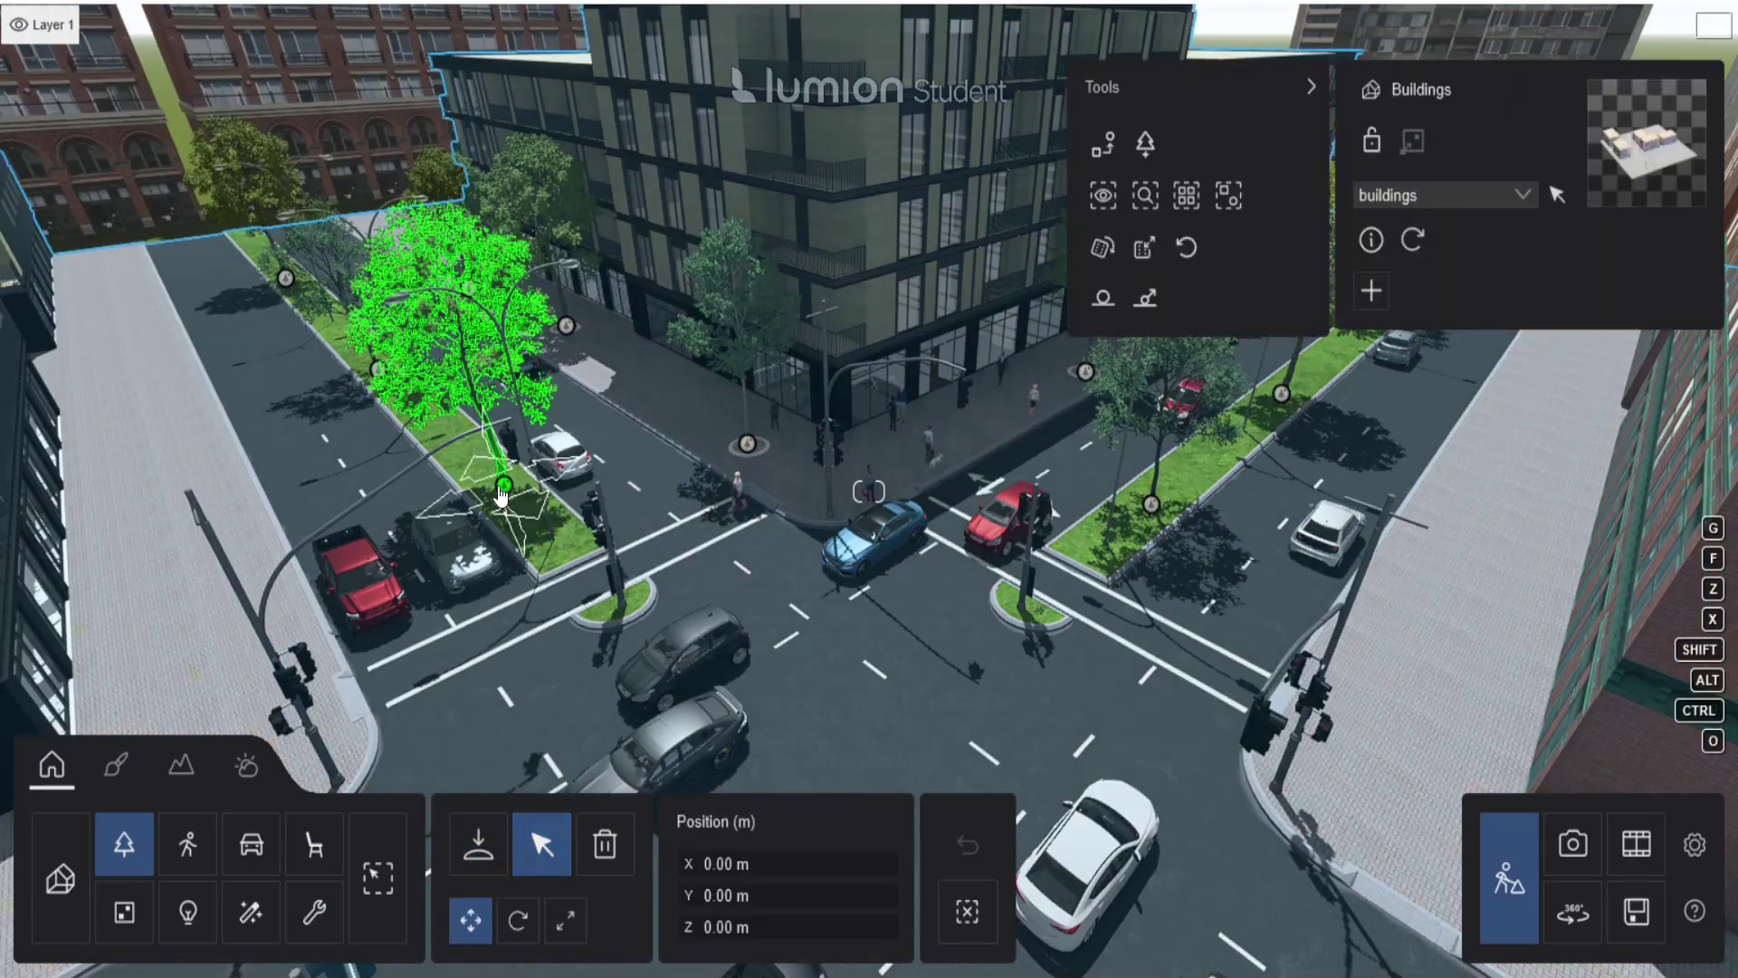
Select the median tree and scroll the Ray Tracing Effect article to '2. The Effect sliders'.
left_click(503, 494)
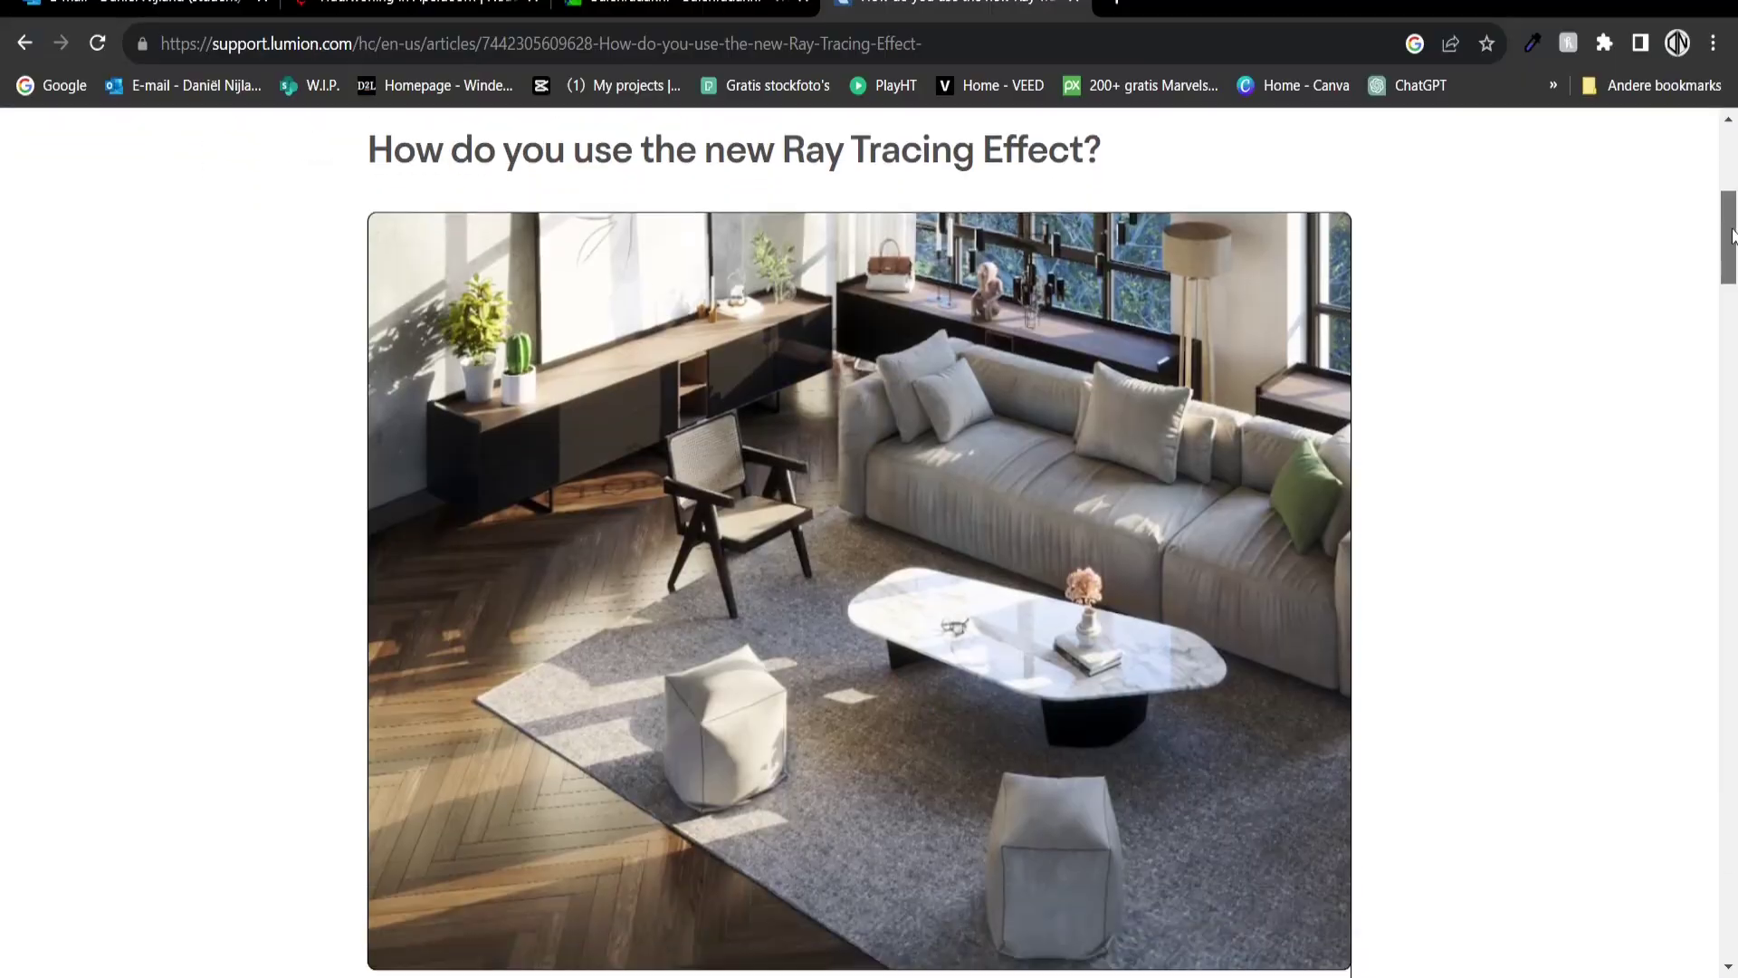
scroll(1732, 257, "down", 3)
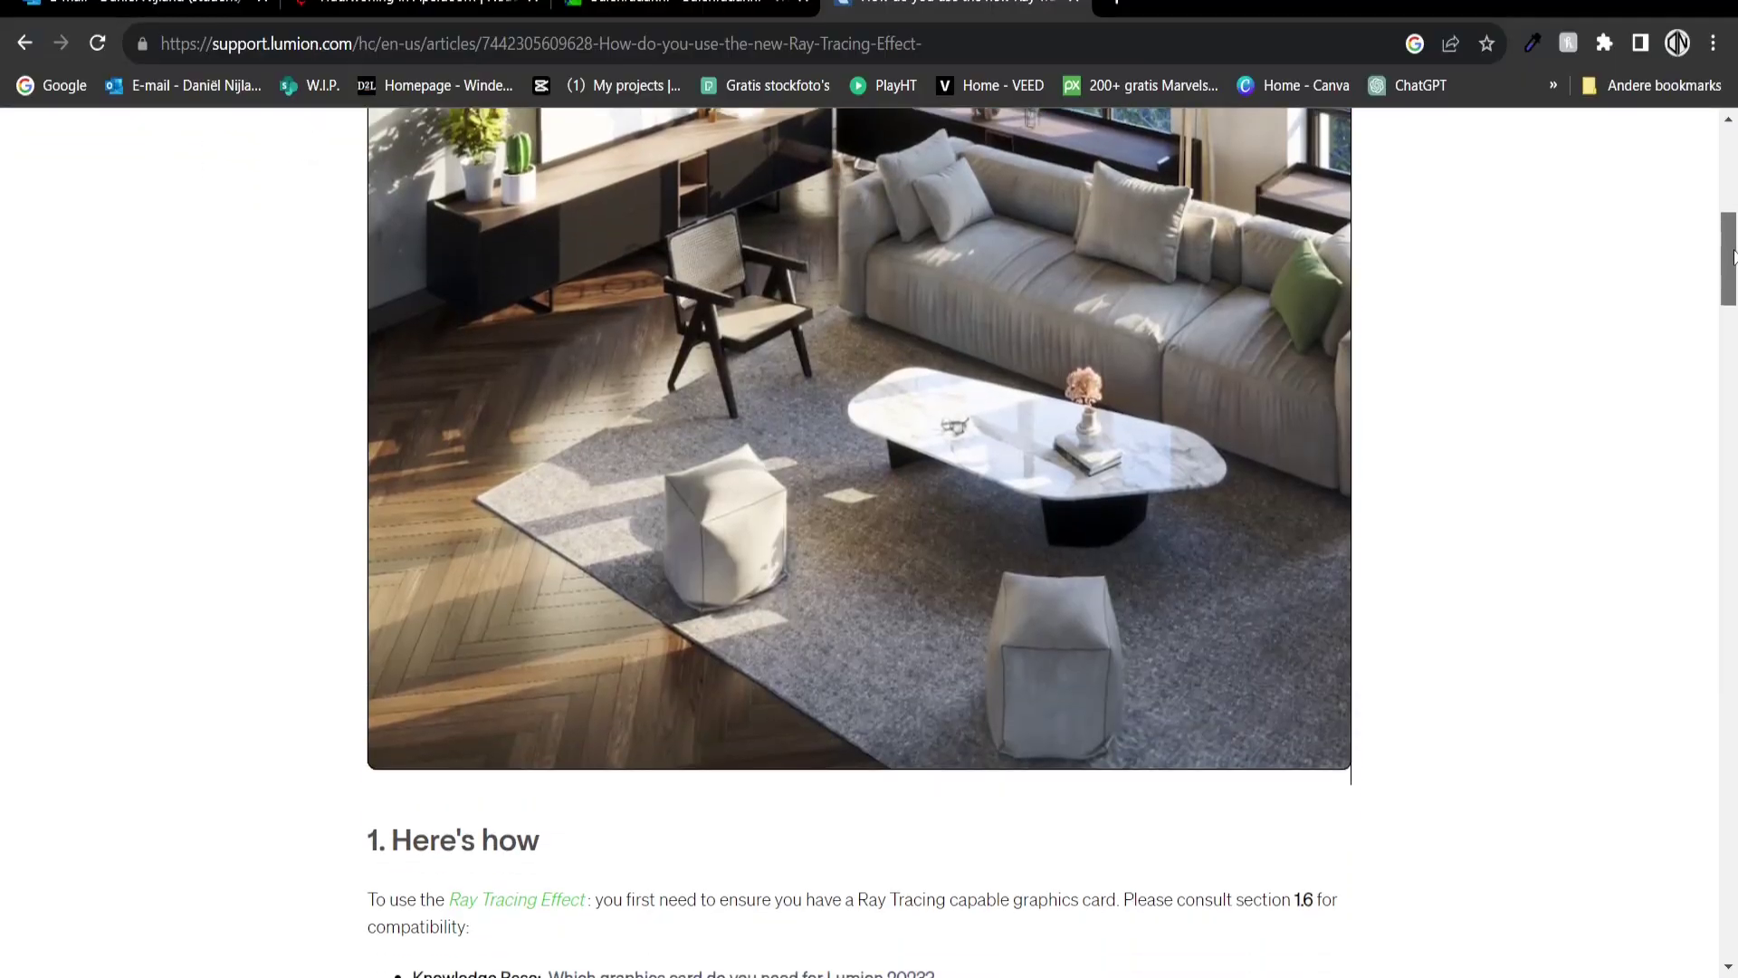
left_click_drag(1732, 257, 1733, 329)
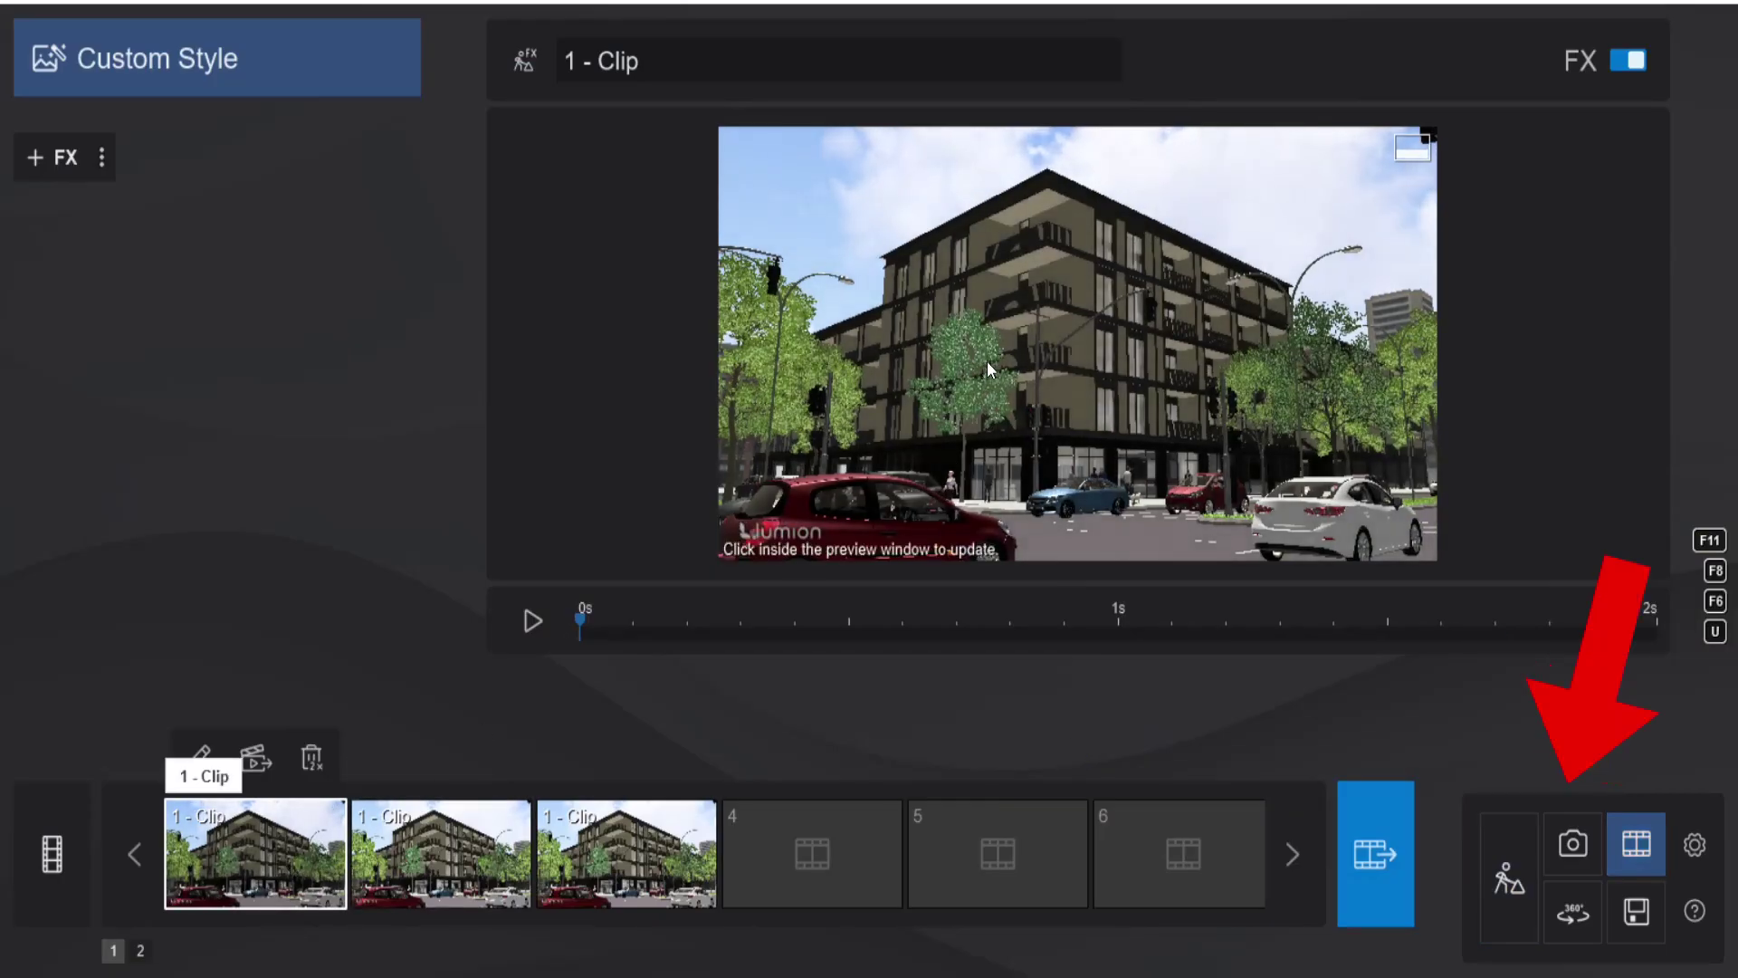
Browse the Artistic and Sky and weather effect categories, then widen the Mass move path to 5.38 m.
left_click(101, 157)
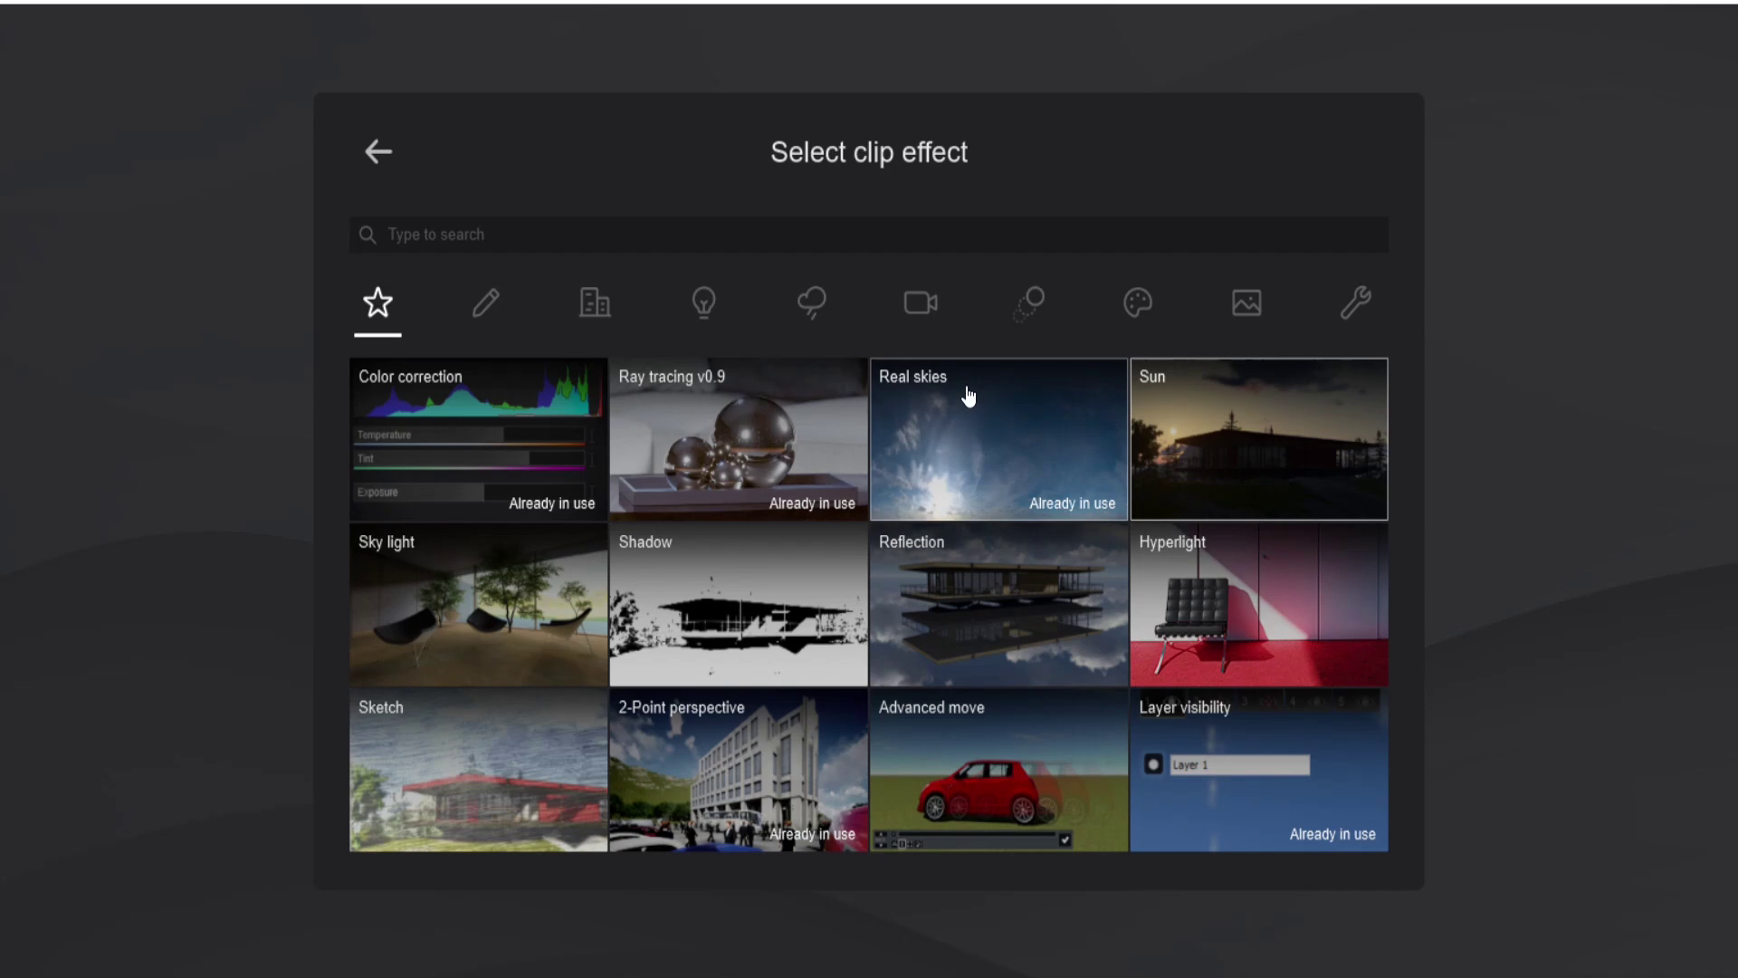
left_click(485, 303)
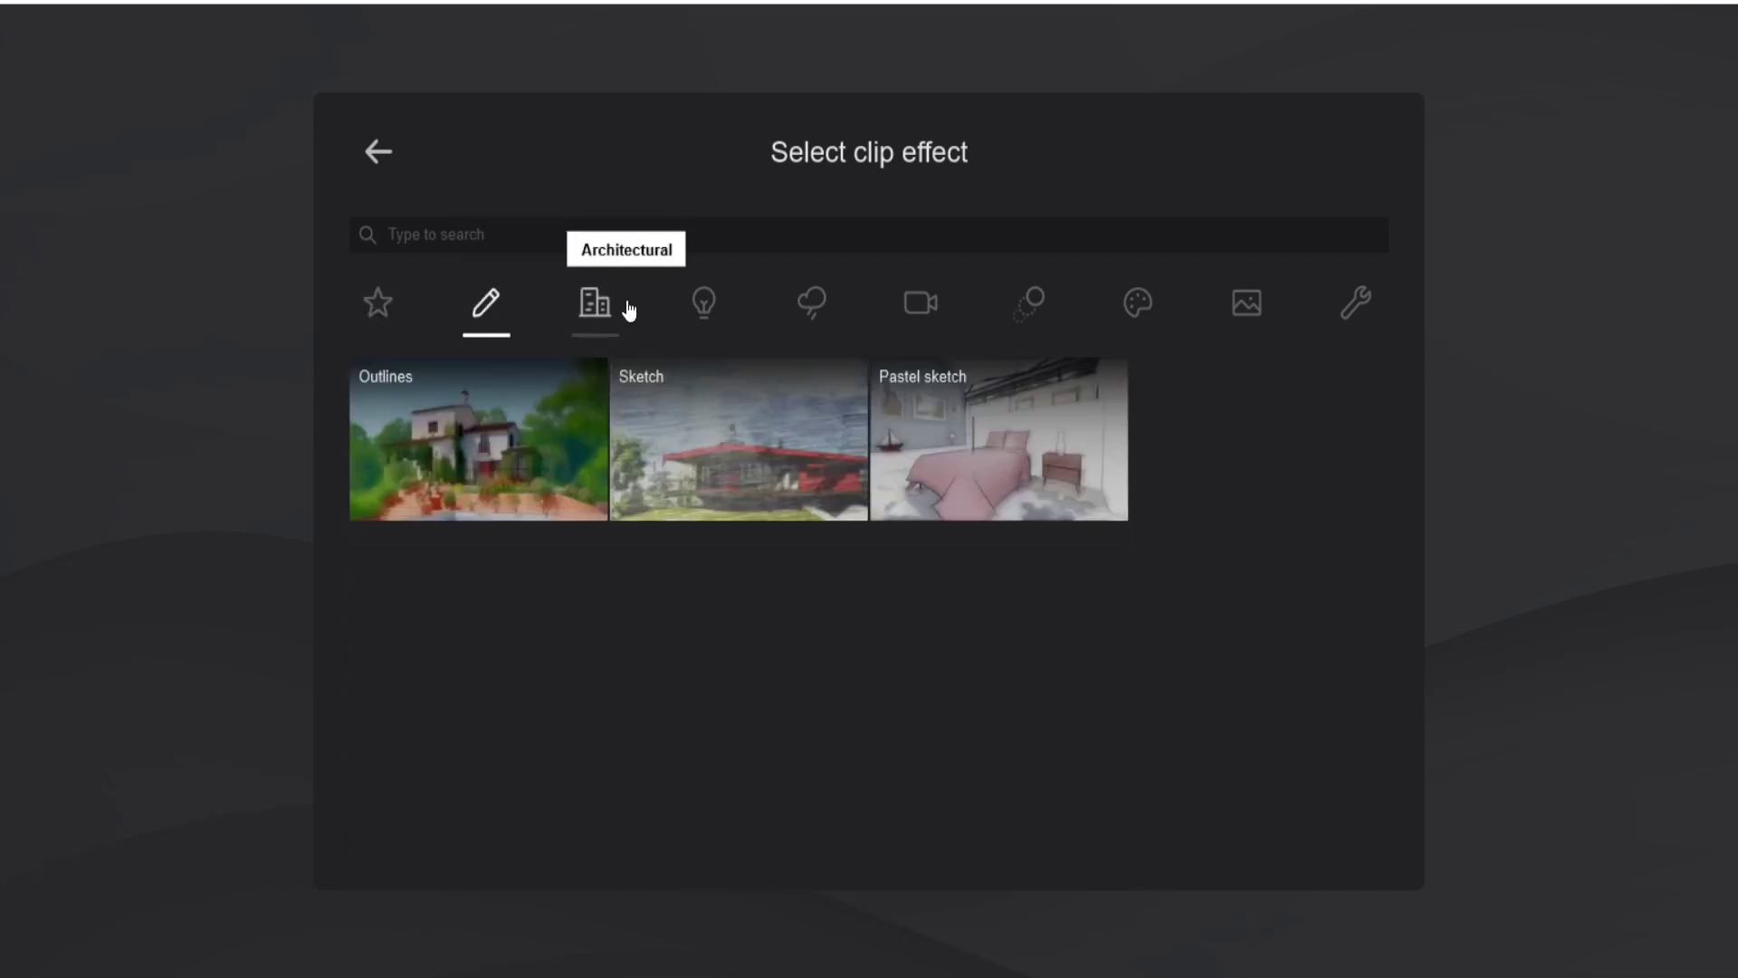
left_click(800, 310)
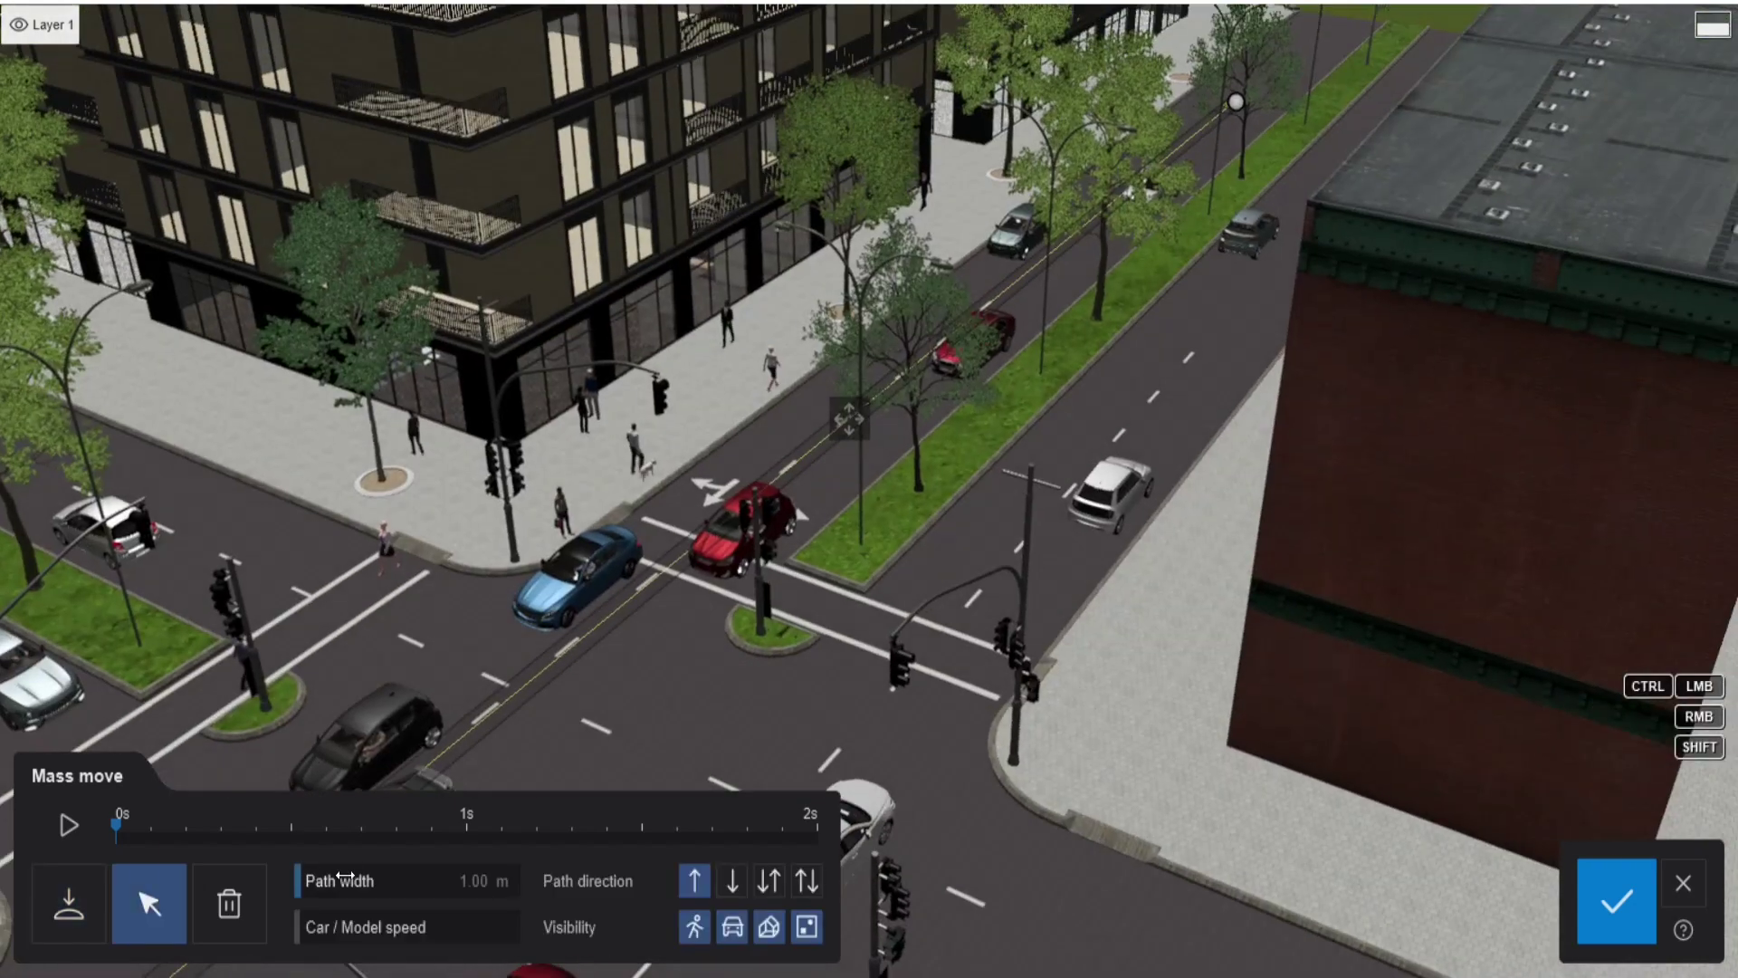
left_click_drag(303, 881, 351, 882)
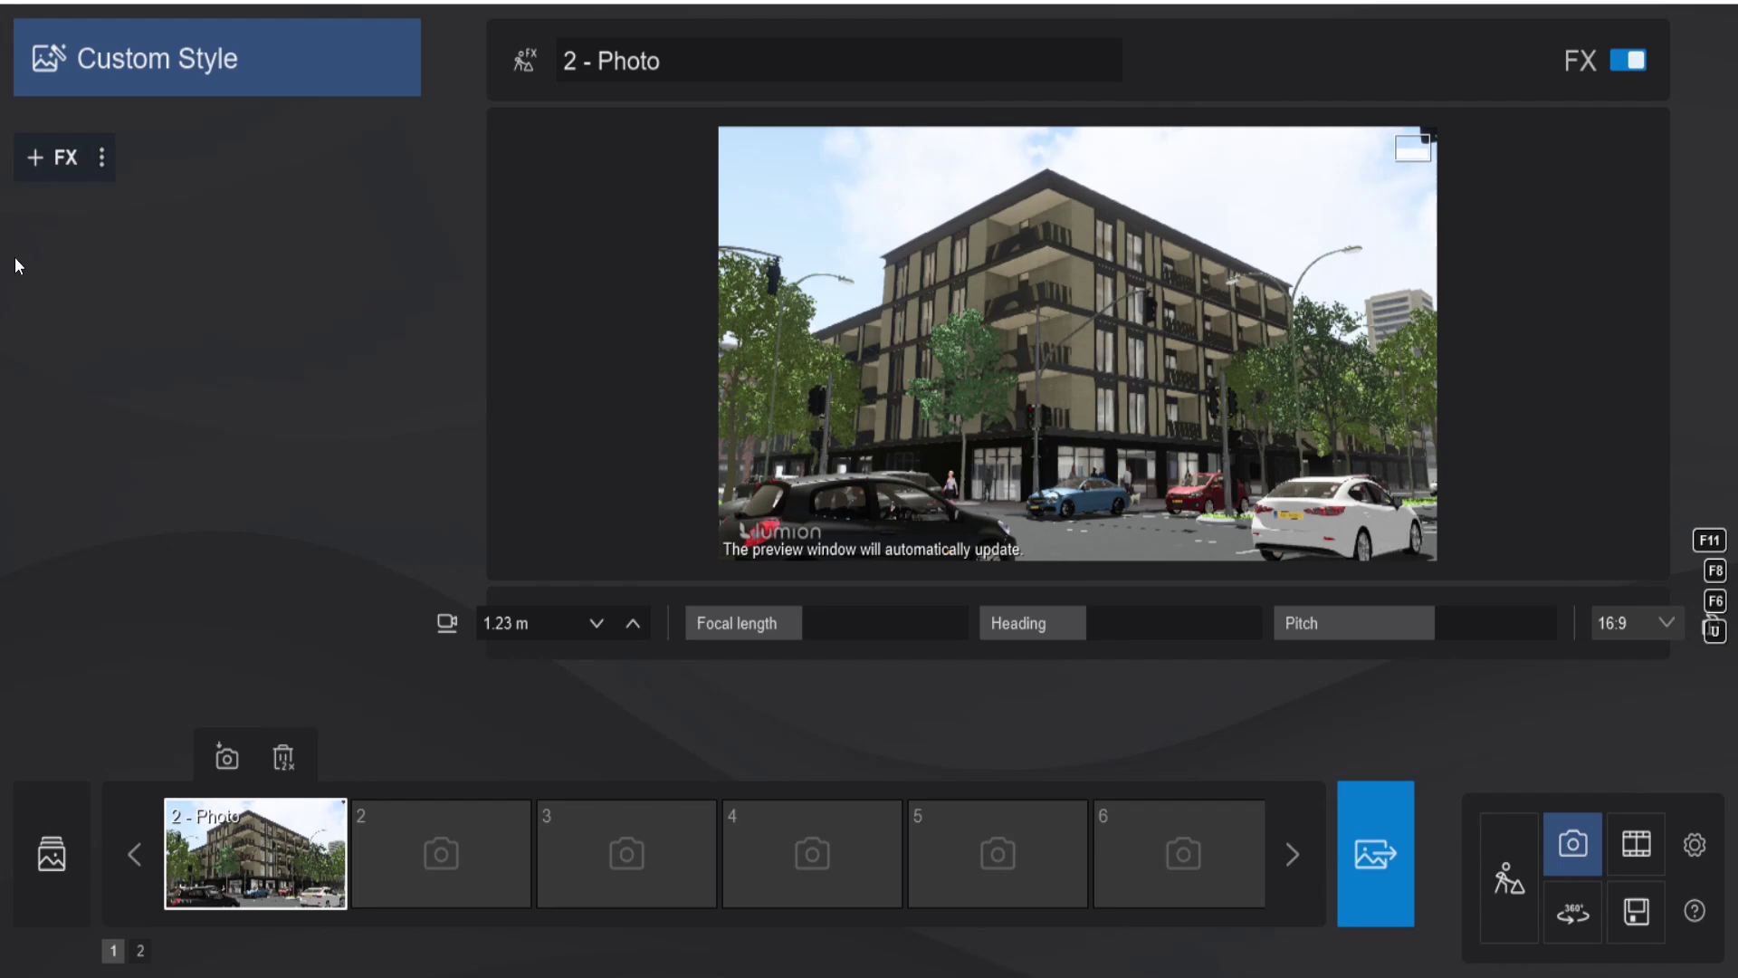
Bring up the effects list to add Ray tracing v0.9 to the first clip.
left_click(80, 168)
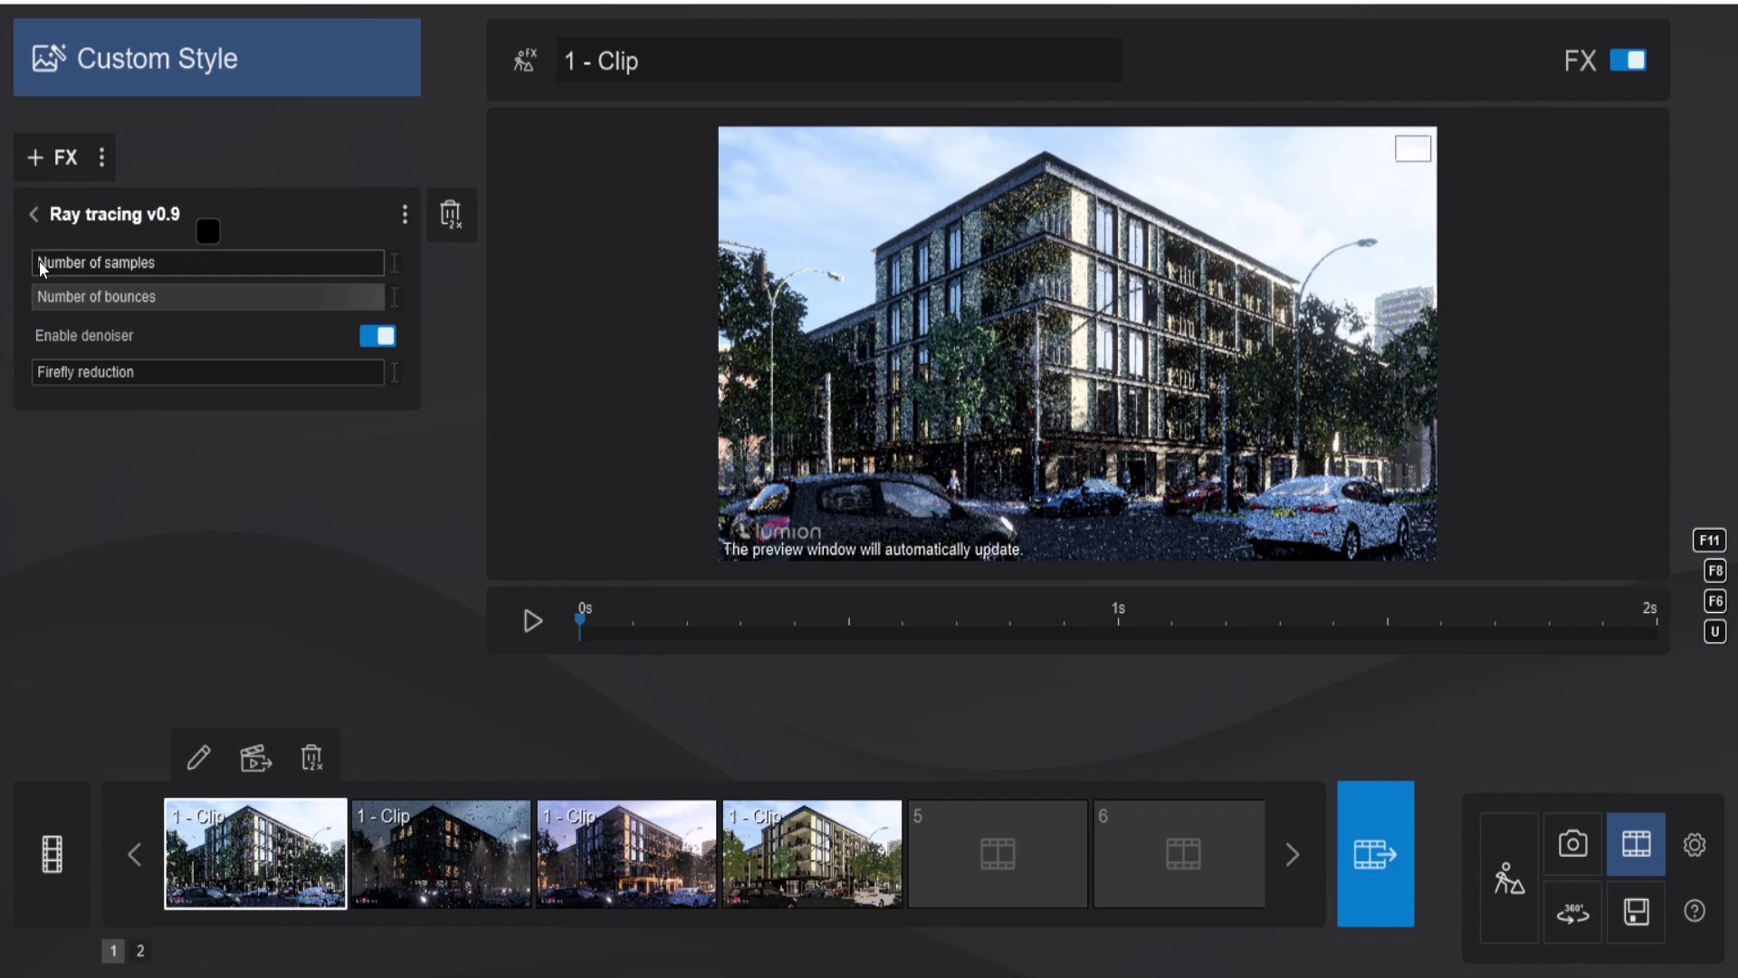
Enter 512 as the ray tracing Number of samples.
type("512")
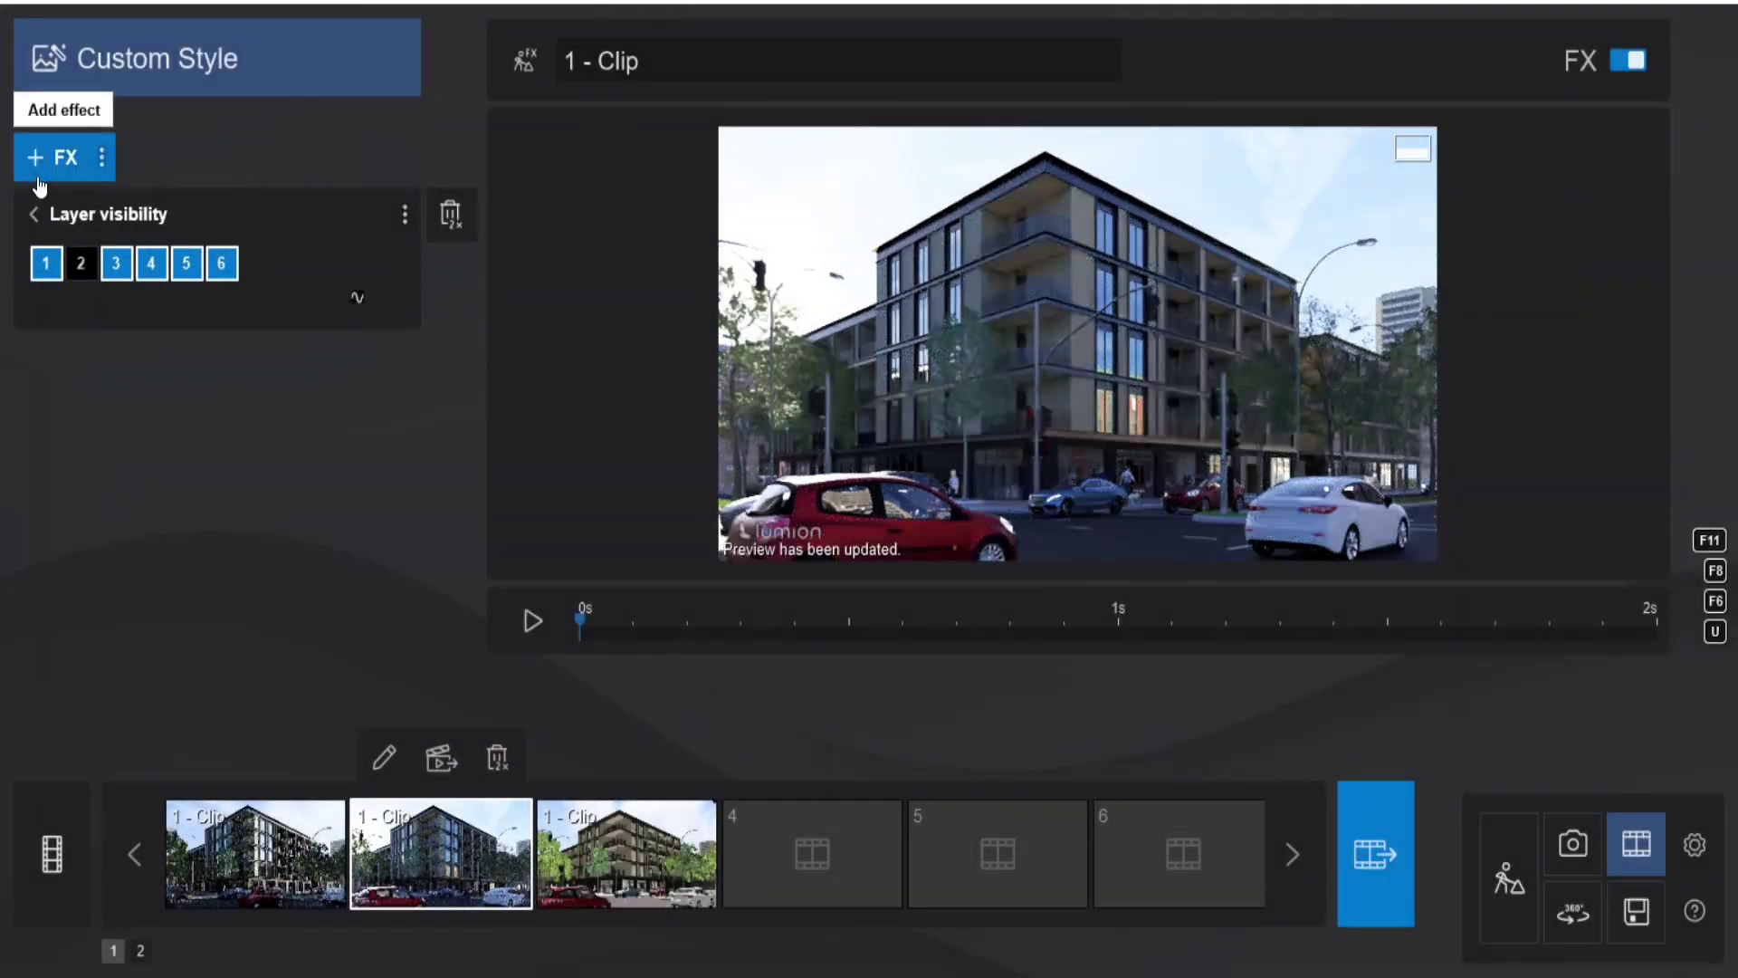
Add Precipitation to the second clip: particle size about 0.7, less extra fog, phase 0.4.
left_click(34, 213)
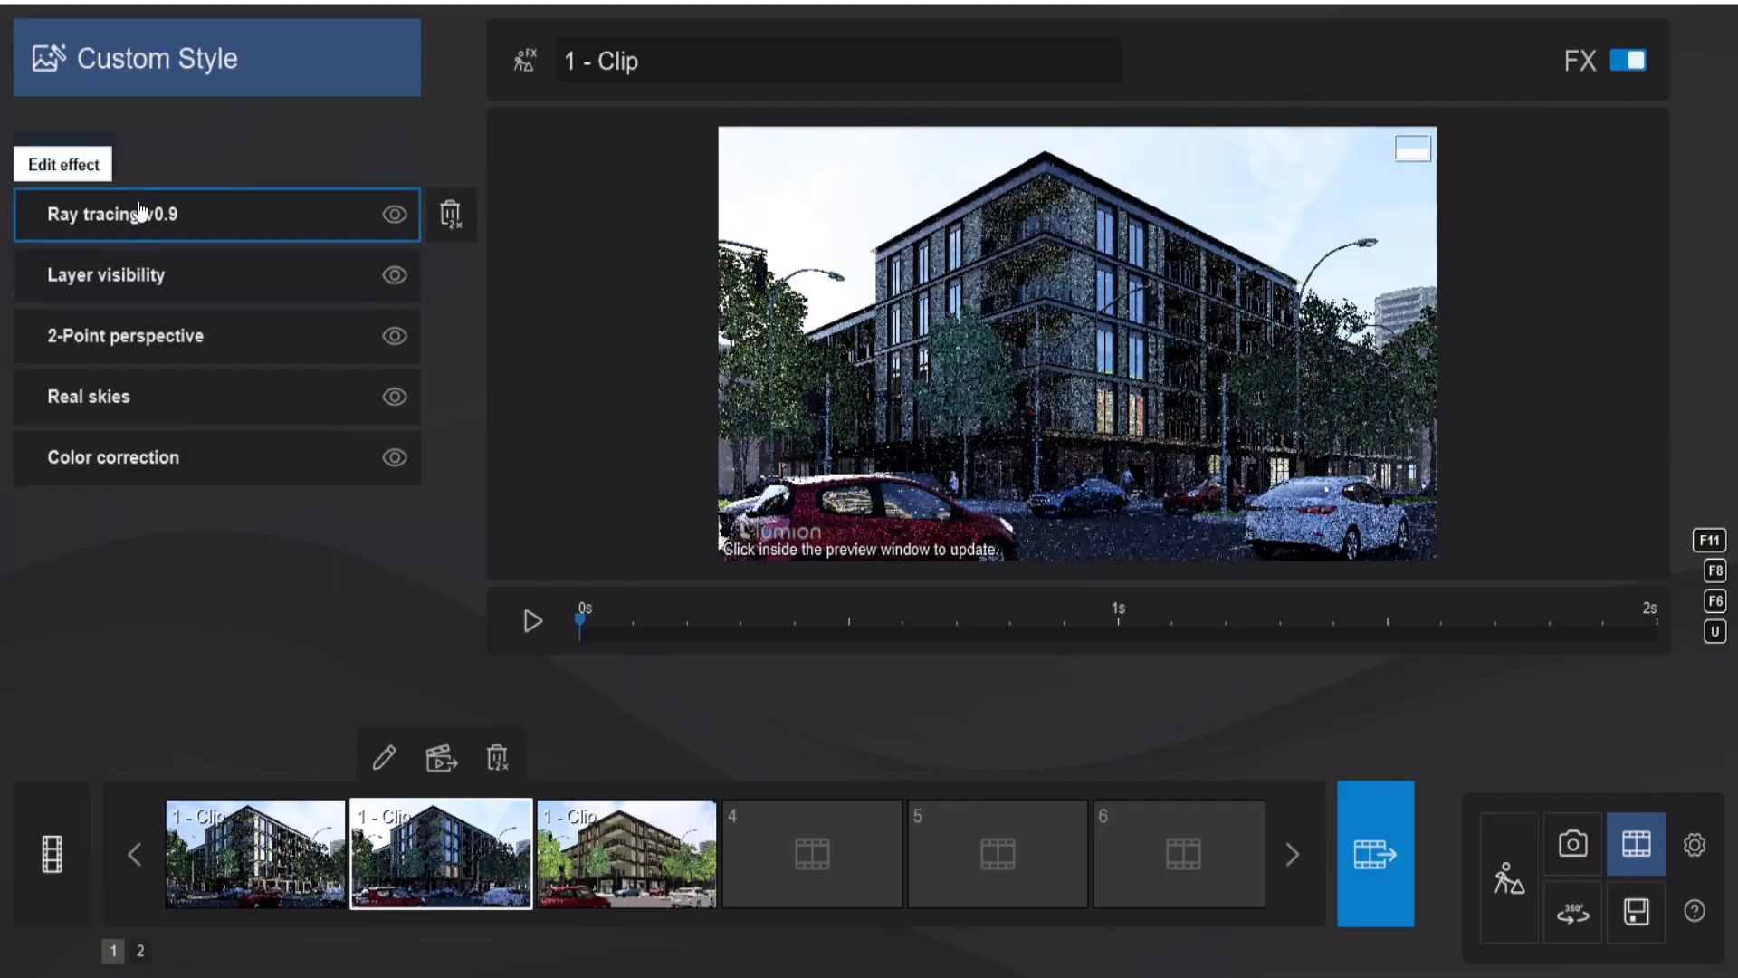
left_click(54, 157)
left_click(1253, 438)
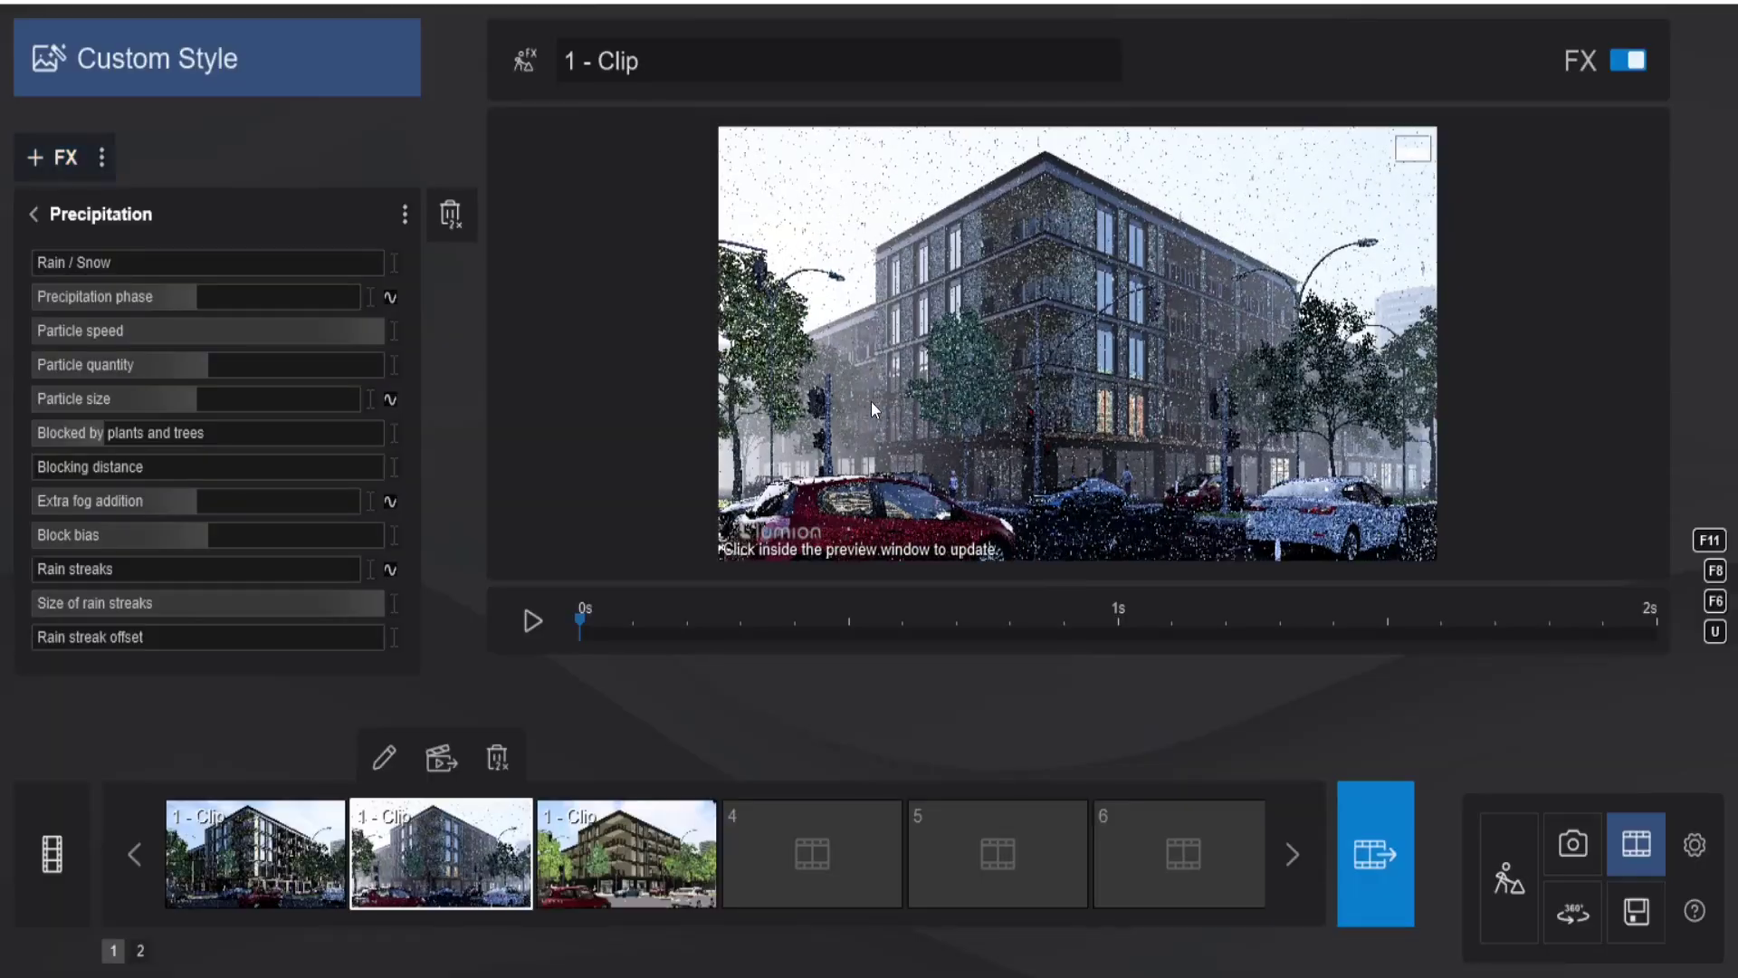
left_click_drag(220, 400, 258, 400)
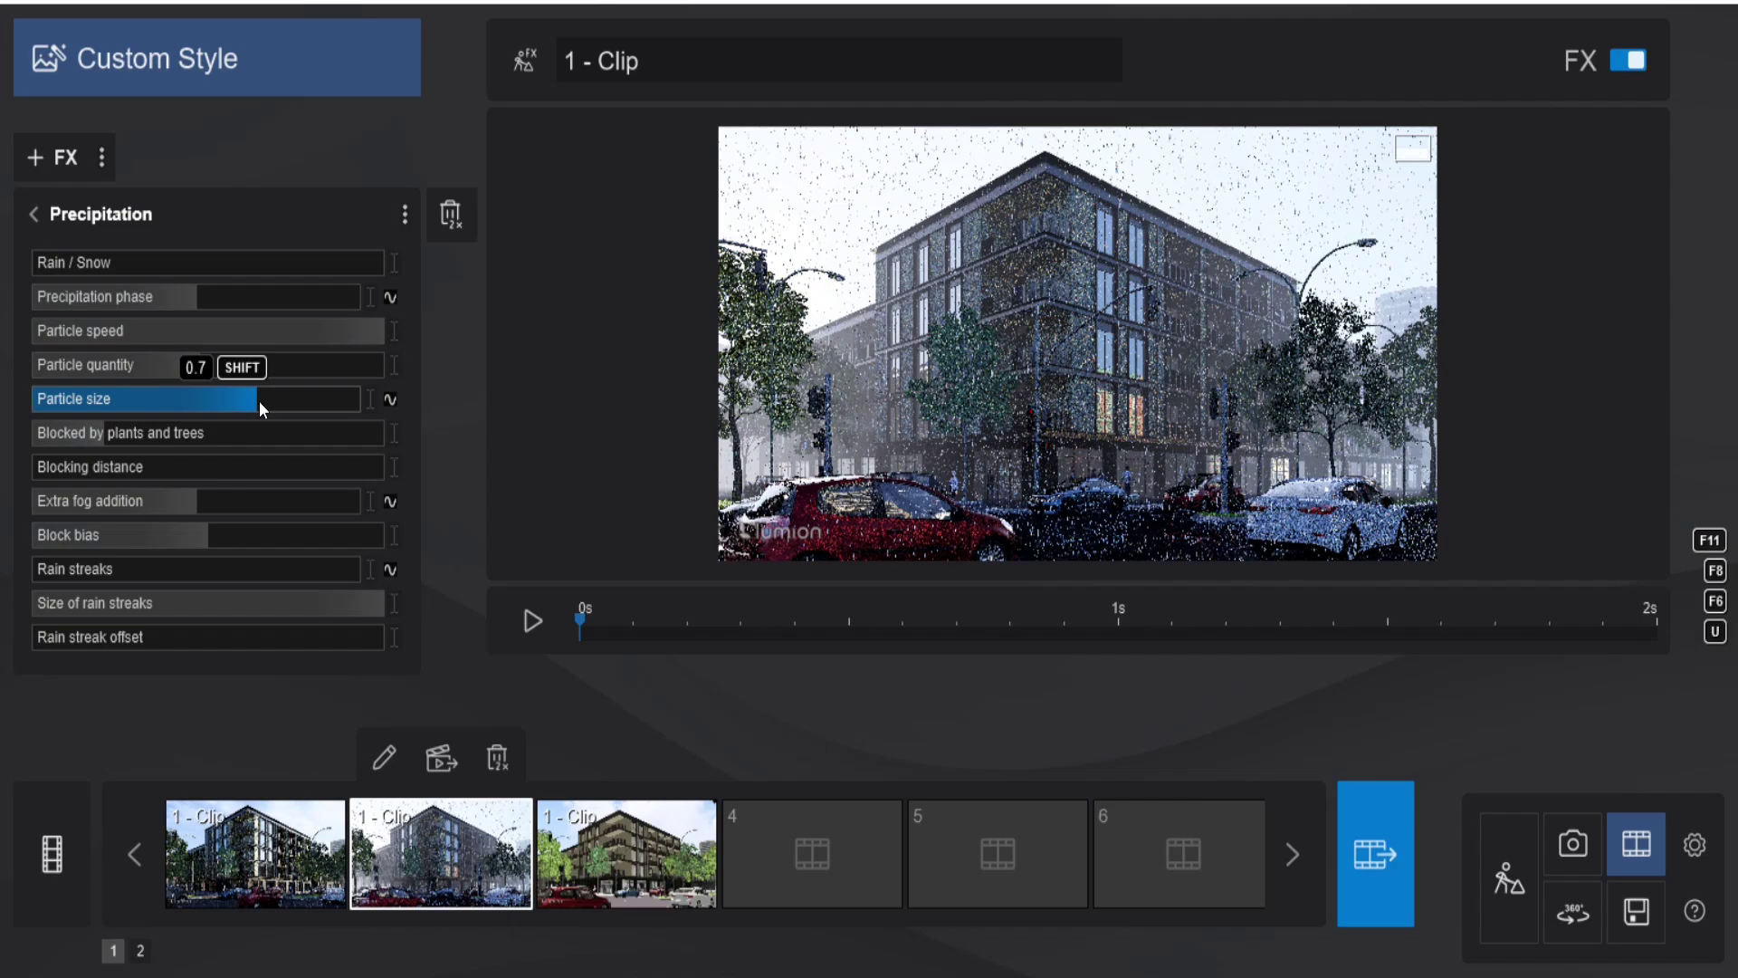
left_click(950, 381)
left_click_drag(195, 501, 147, 514)
left_click_drag(172, 296, 153, 296)
Refresh the rain preview, apply the Overcast 6 sky and dim its brightness to 0.8.
left_click(957, 375)
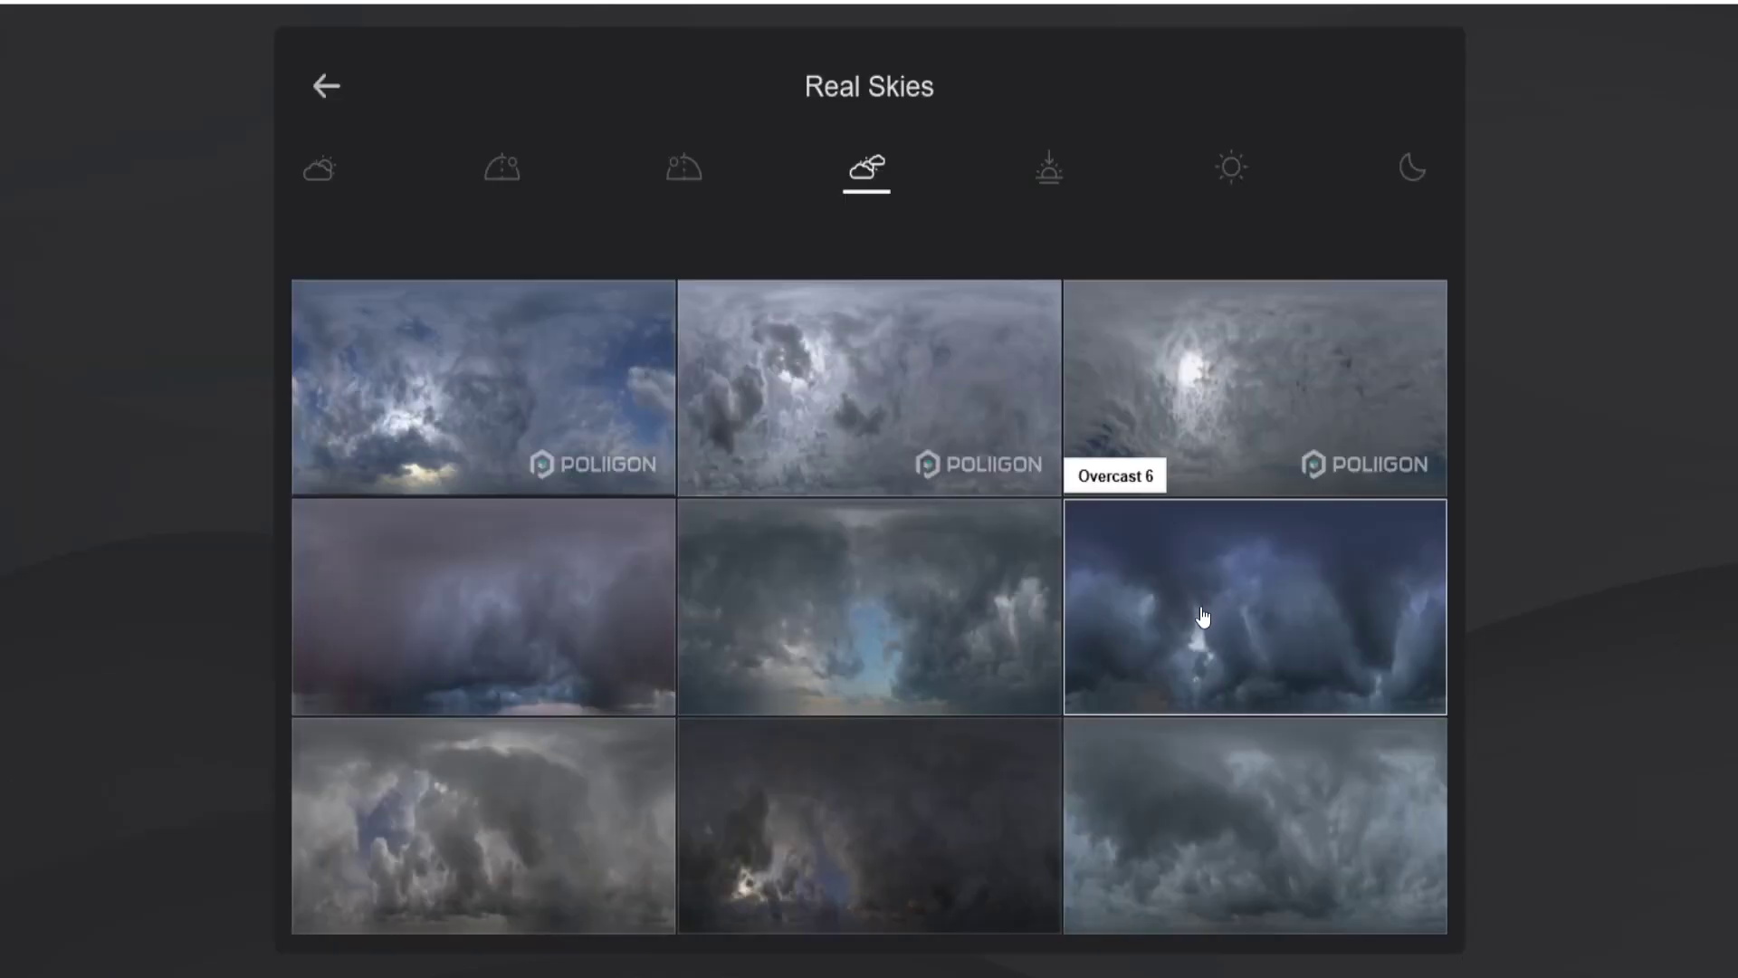
left_click(1203, 625)
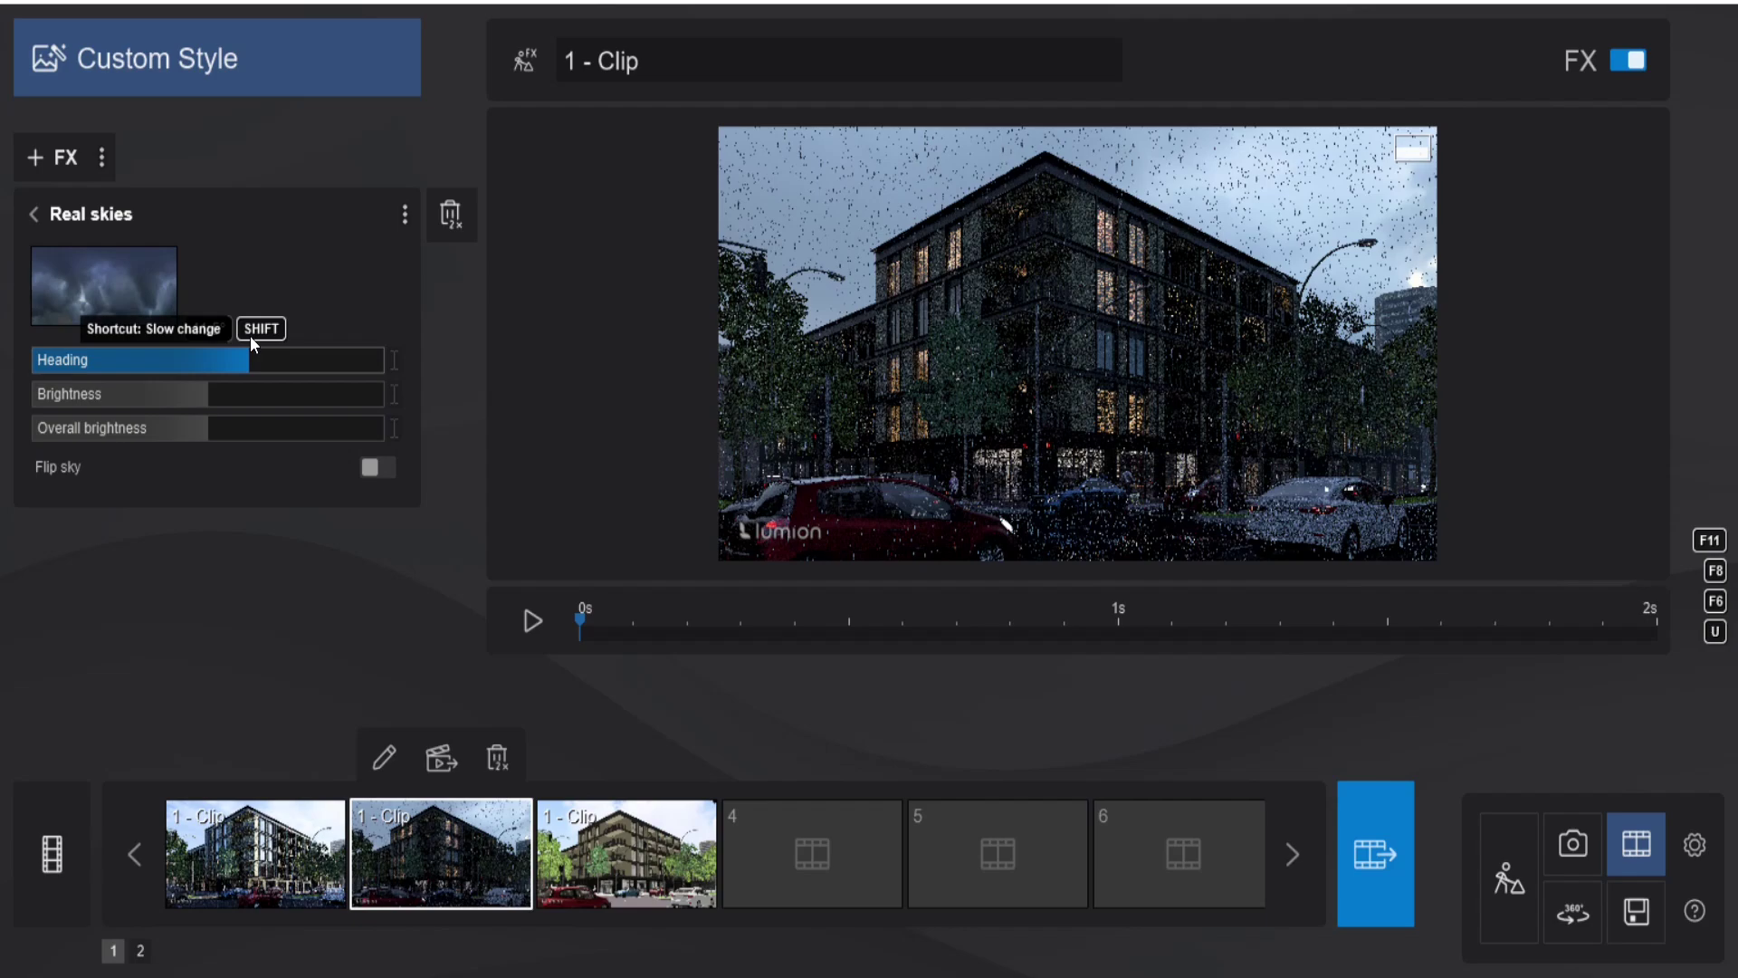
left_click_drag(174, 427, 128, 391)
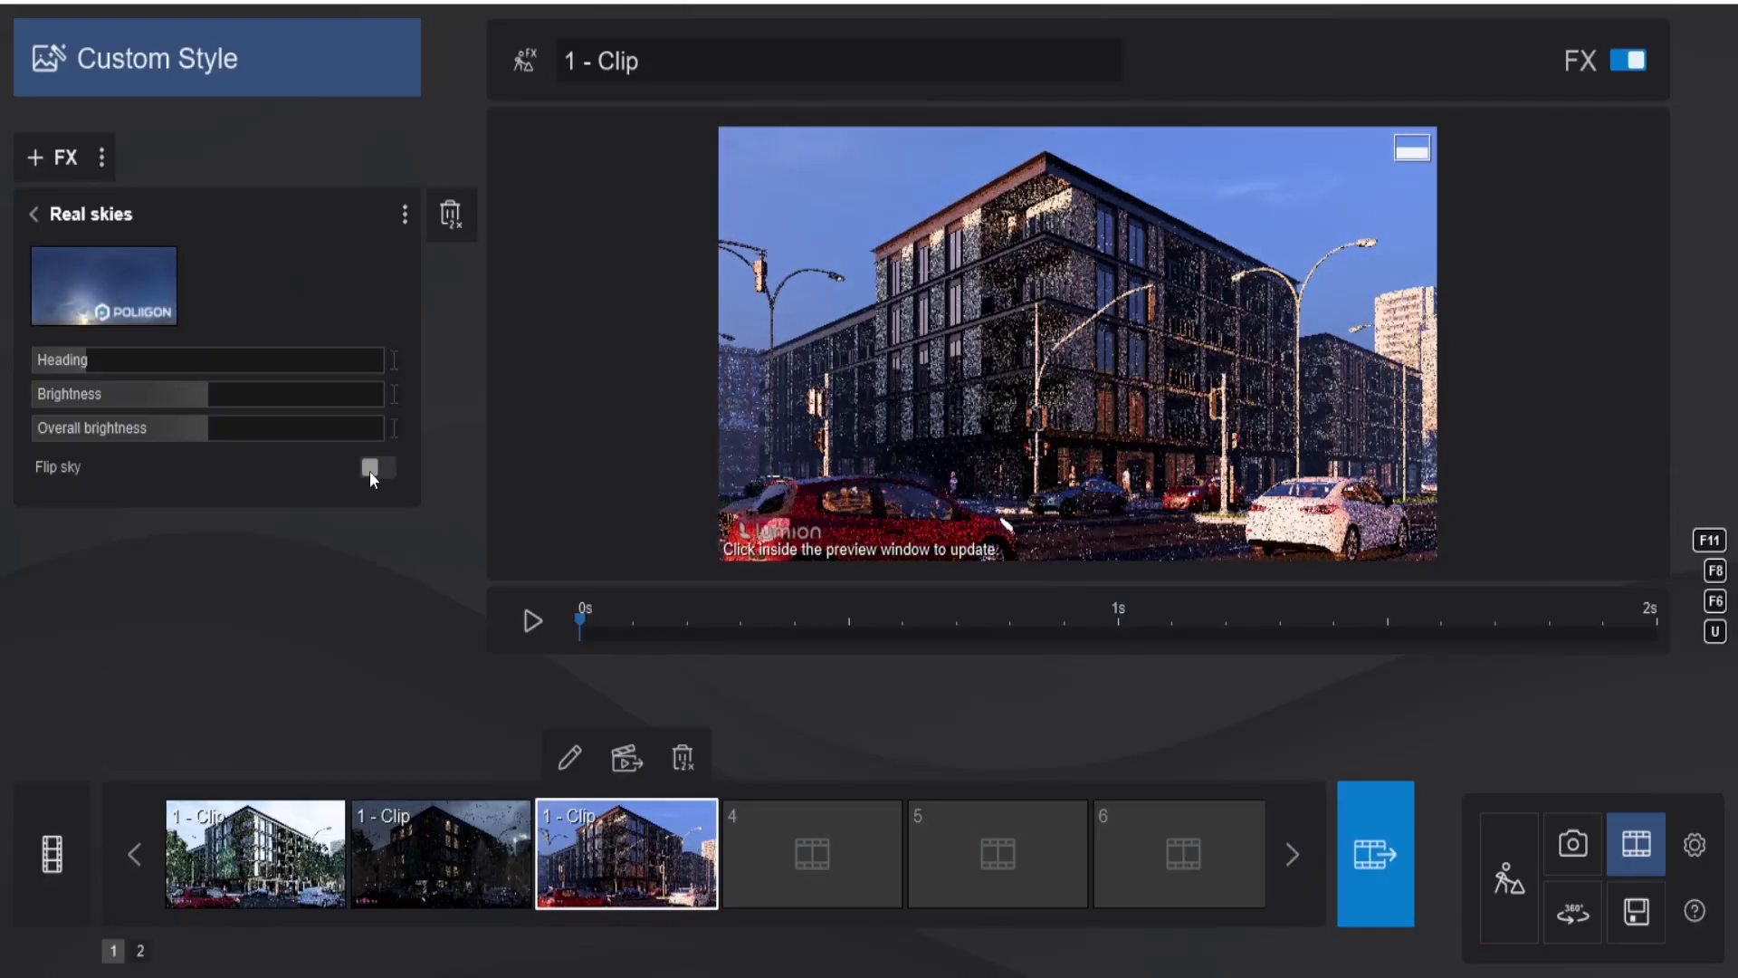
Apply the low morning-sun sky at lower brightness and set Precipitation phase to 0.0.
left_click(309, 355)
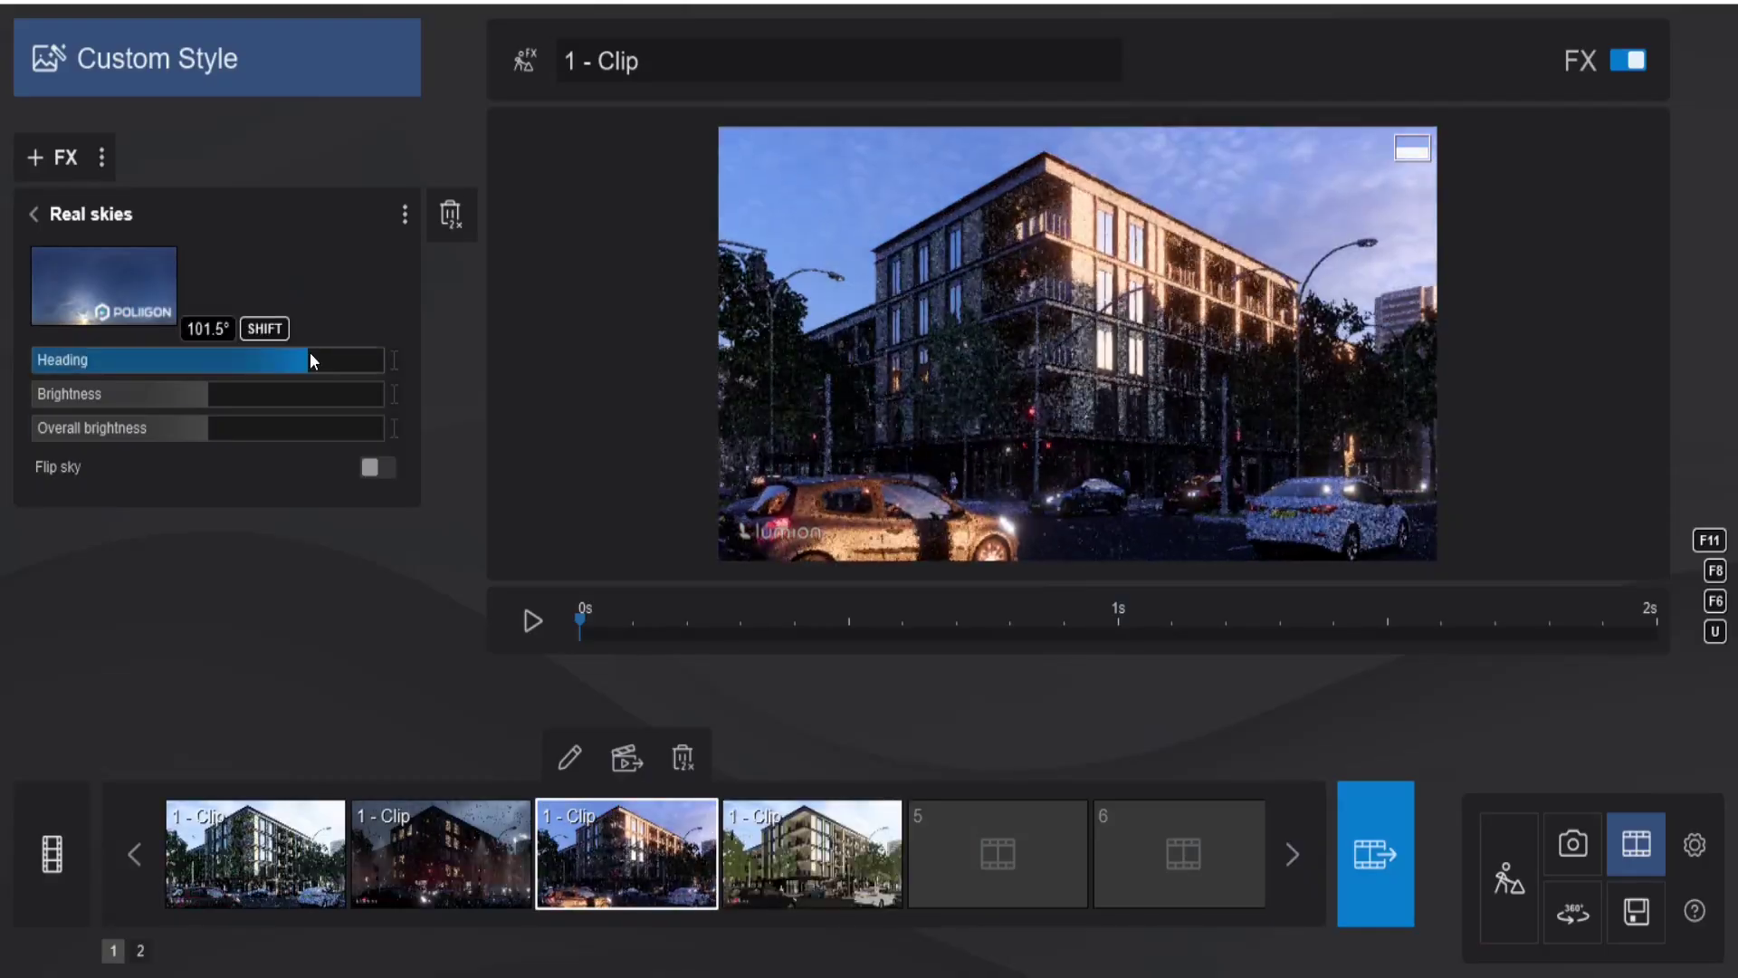
mouse_move(220, 394)
left_mouse_down()
mouse_move(152, 398)
mouse_move(268, 391)
mouse_move(233, 398)
left_mouse_up()
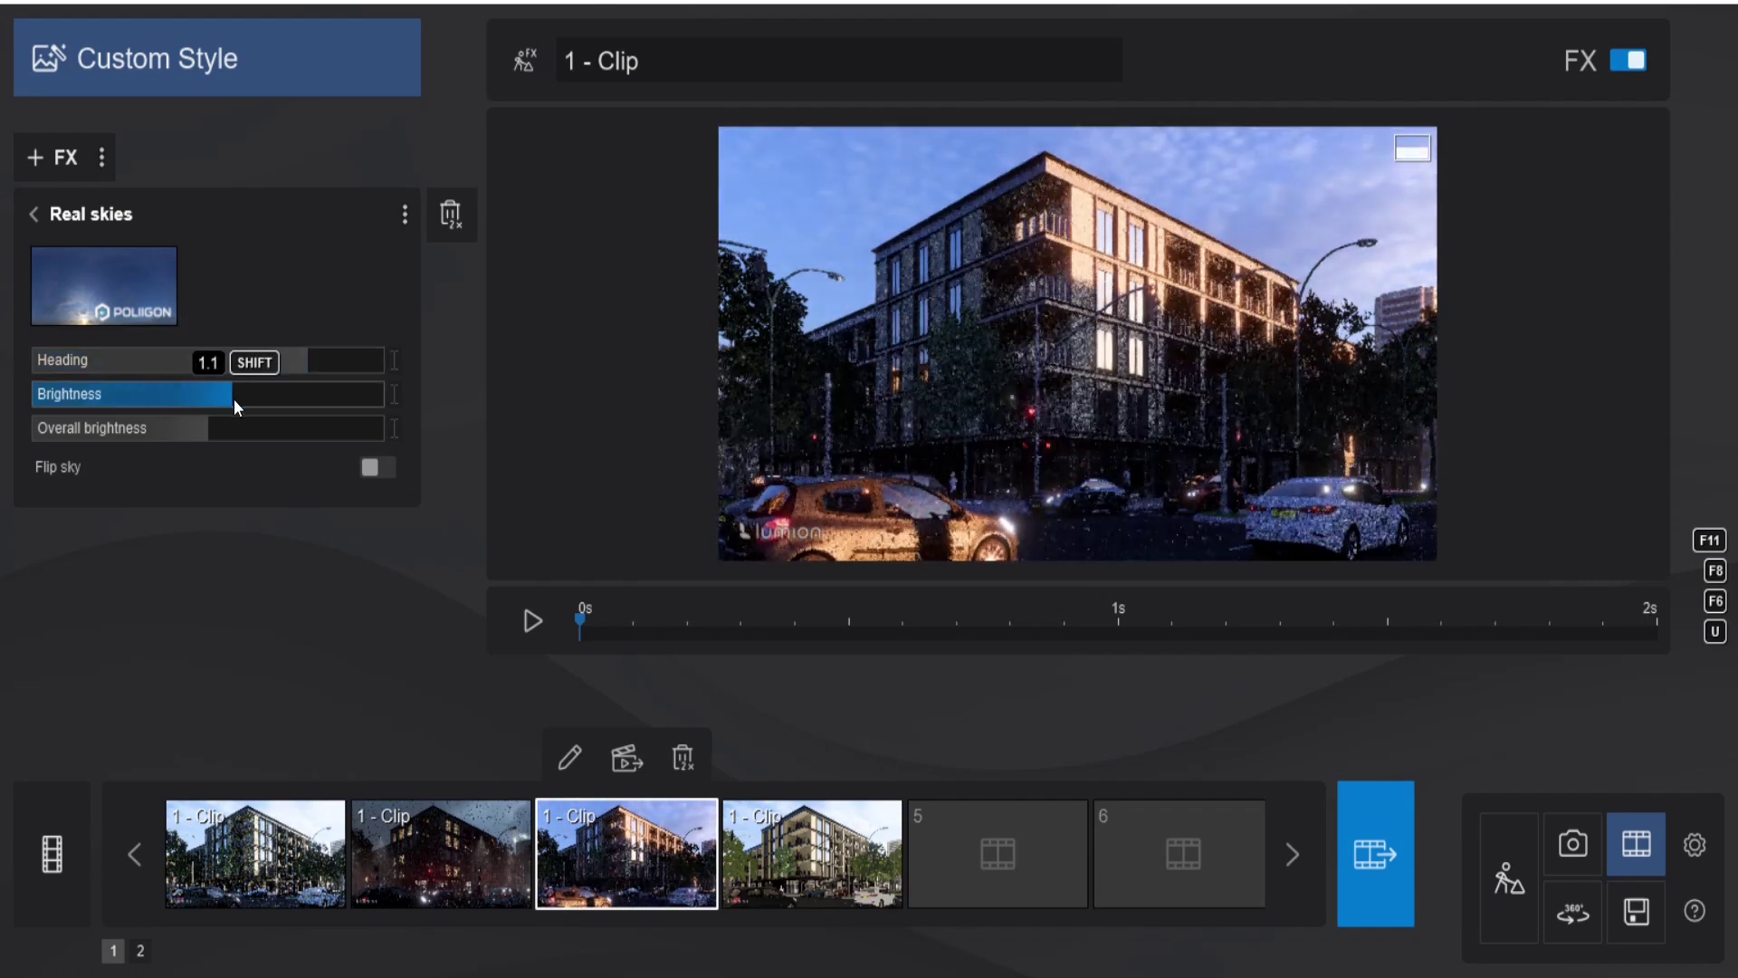
left_click(34, 214)
left_click(167, 392)
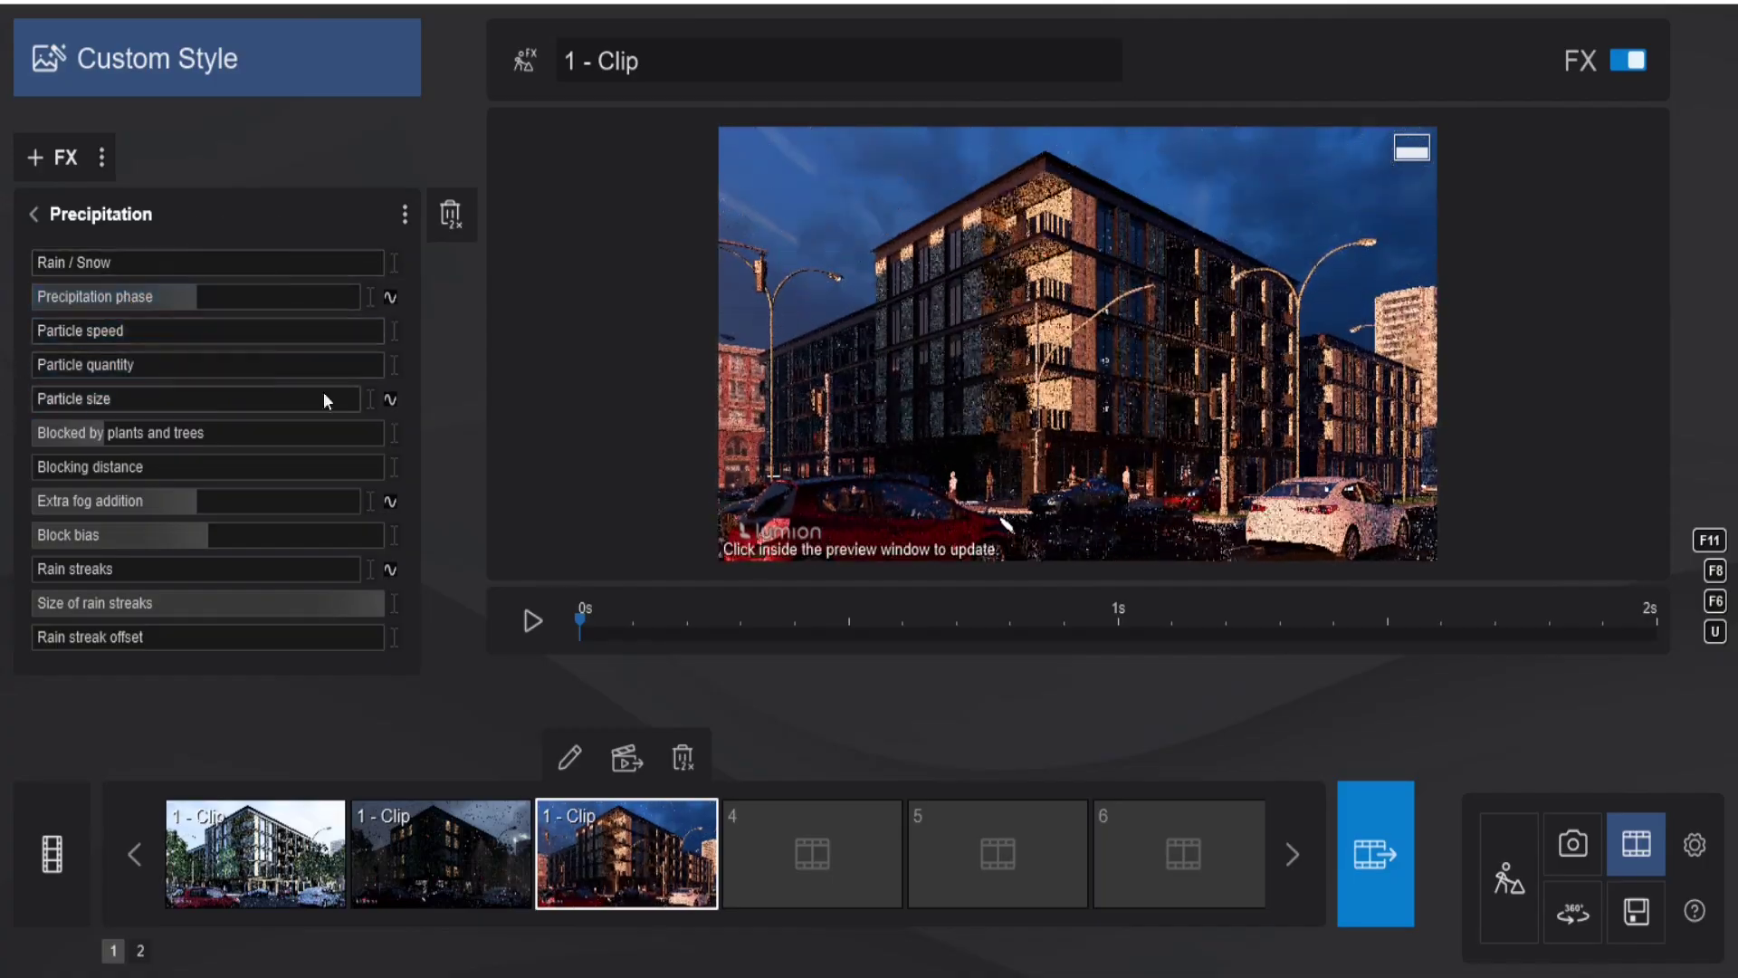
mouse_move(182, 306)
left_mouse_down()
mouse_move(80, 306)
mouse_move(155, 291)
left_mouse_up()
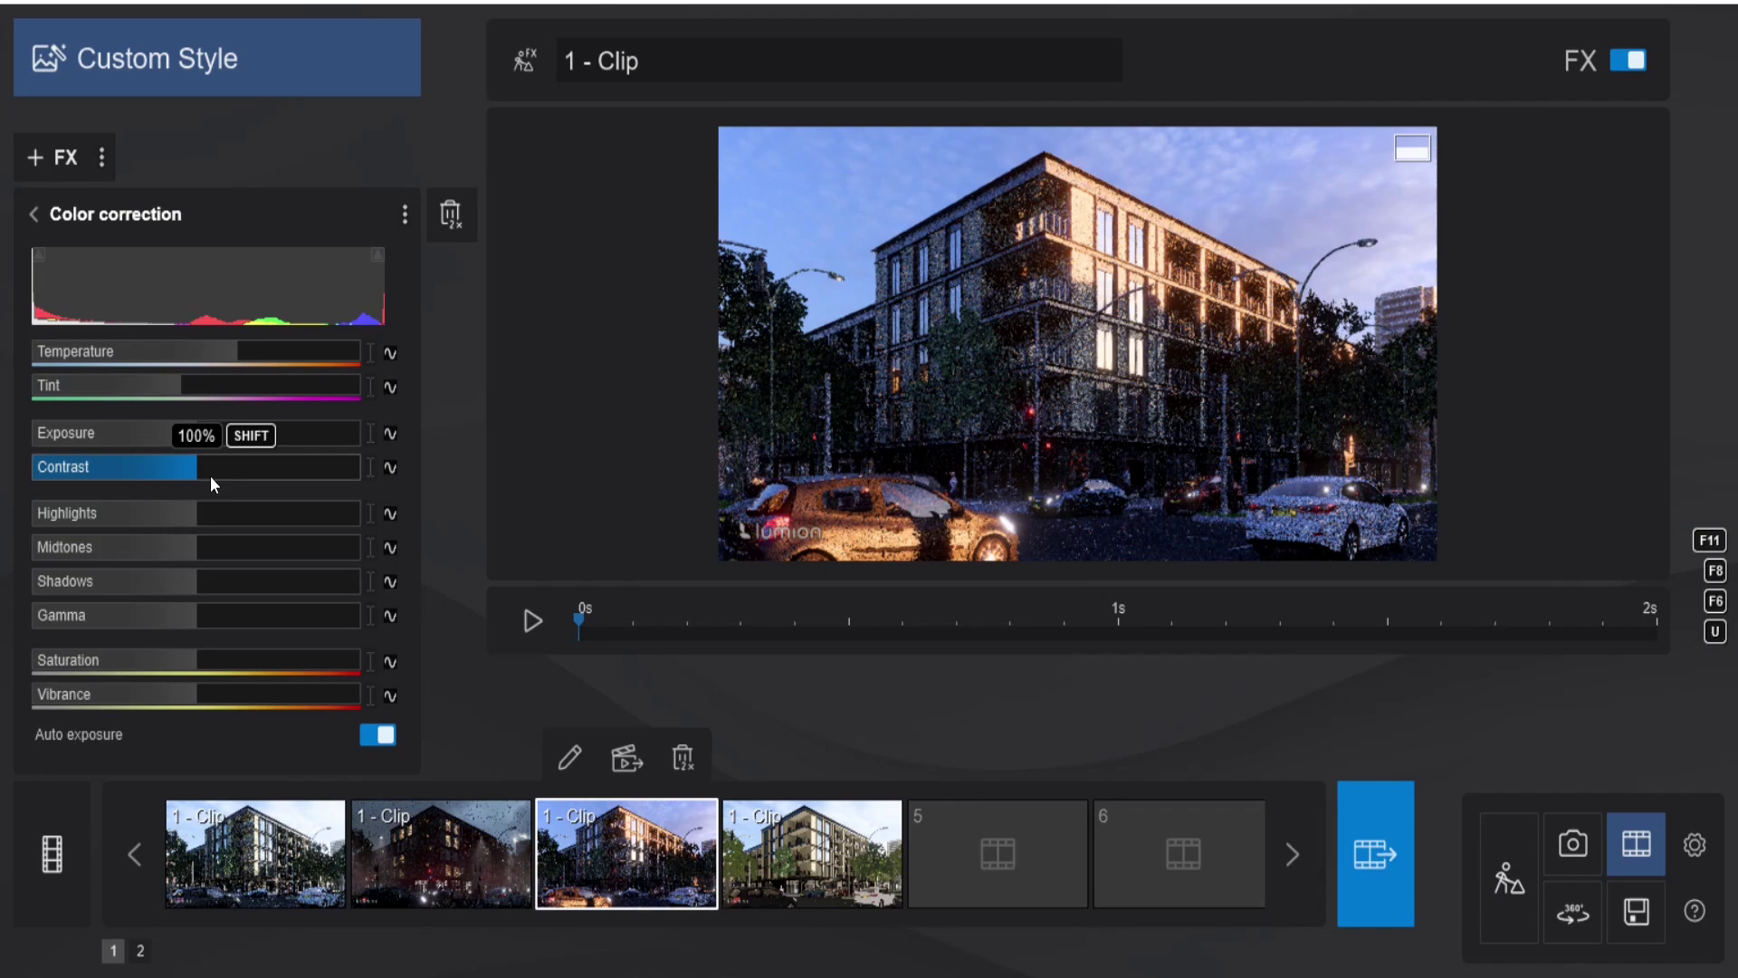
Adjust contrast, then set highlights near 110%, shadows 91% and saturation 88%.
left_click_drag(210, 473, 213, 512)
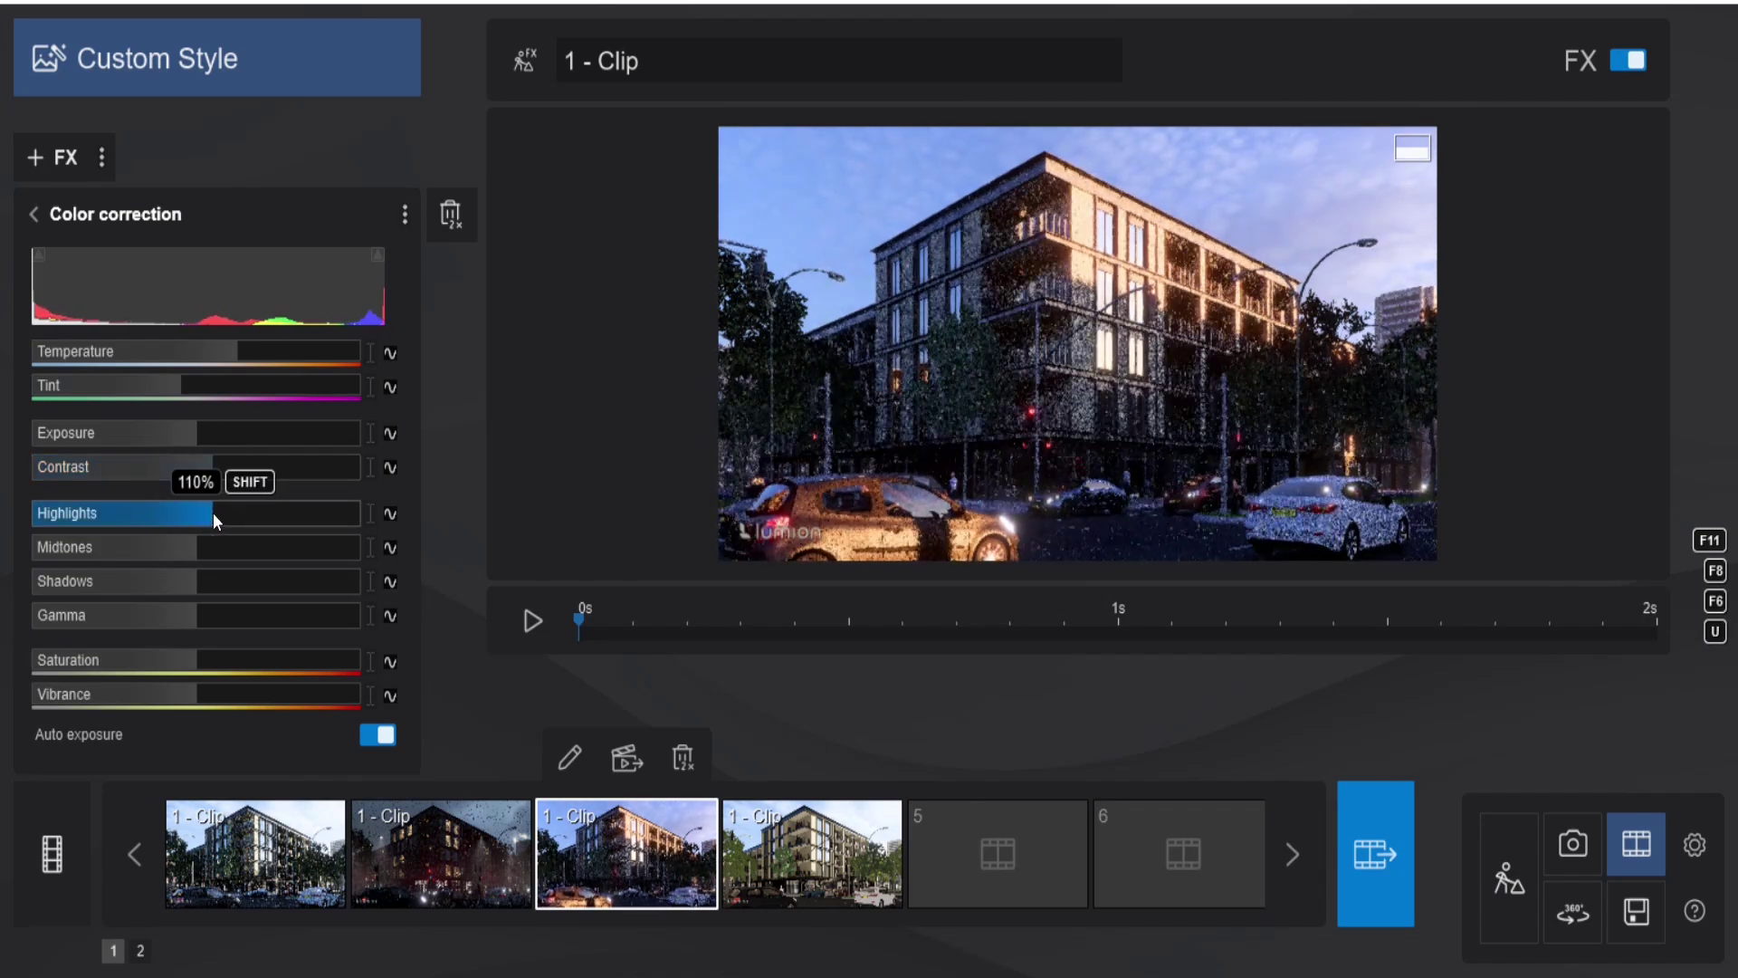
left_click(189, 551)
left_click_drag(190, 580, 183, 578)
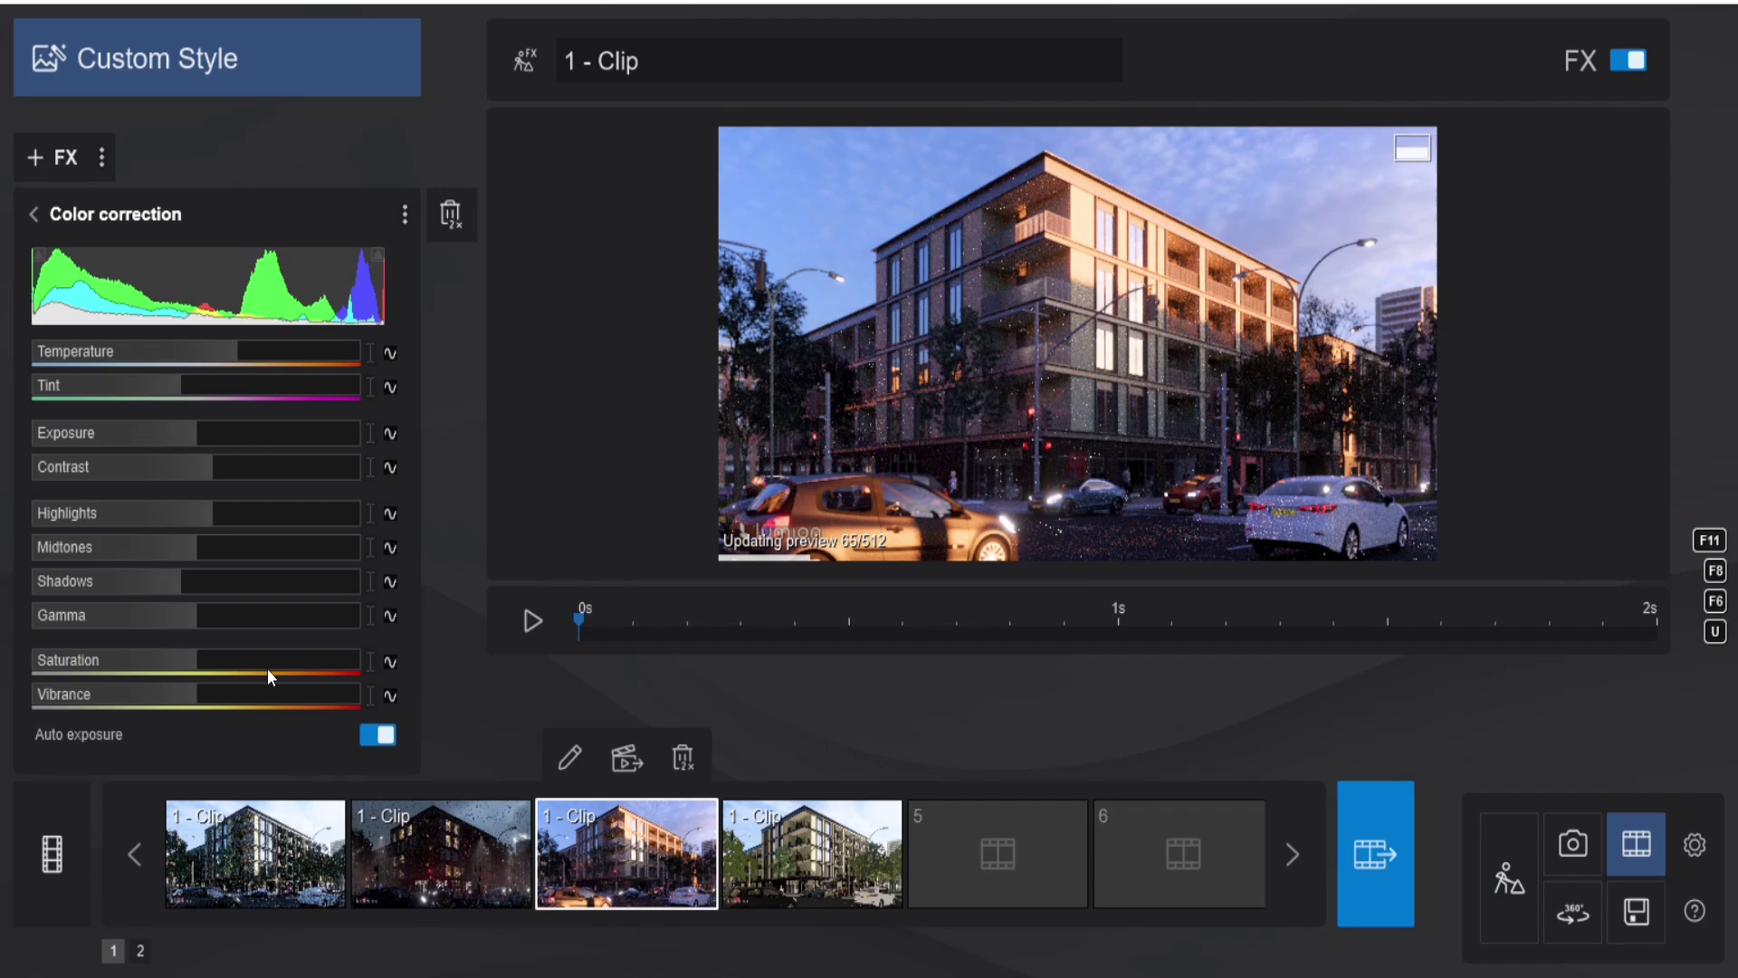
left_click_drag(268, 668, 240, 697)
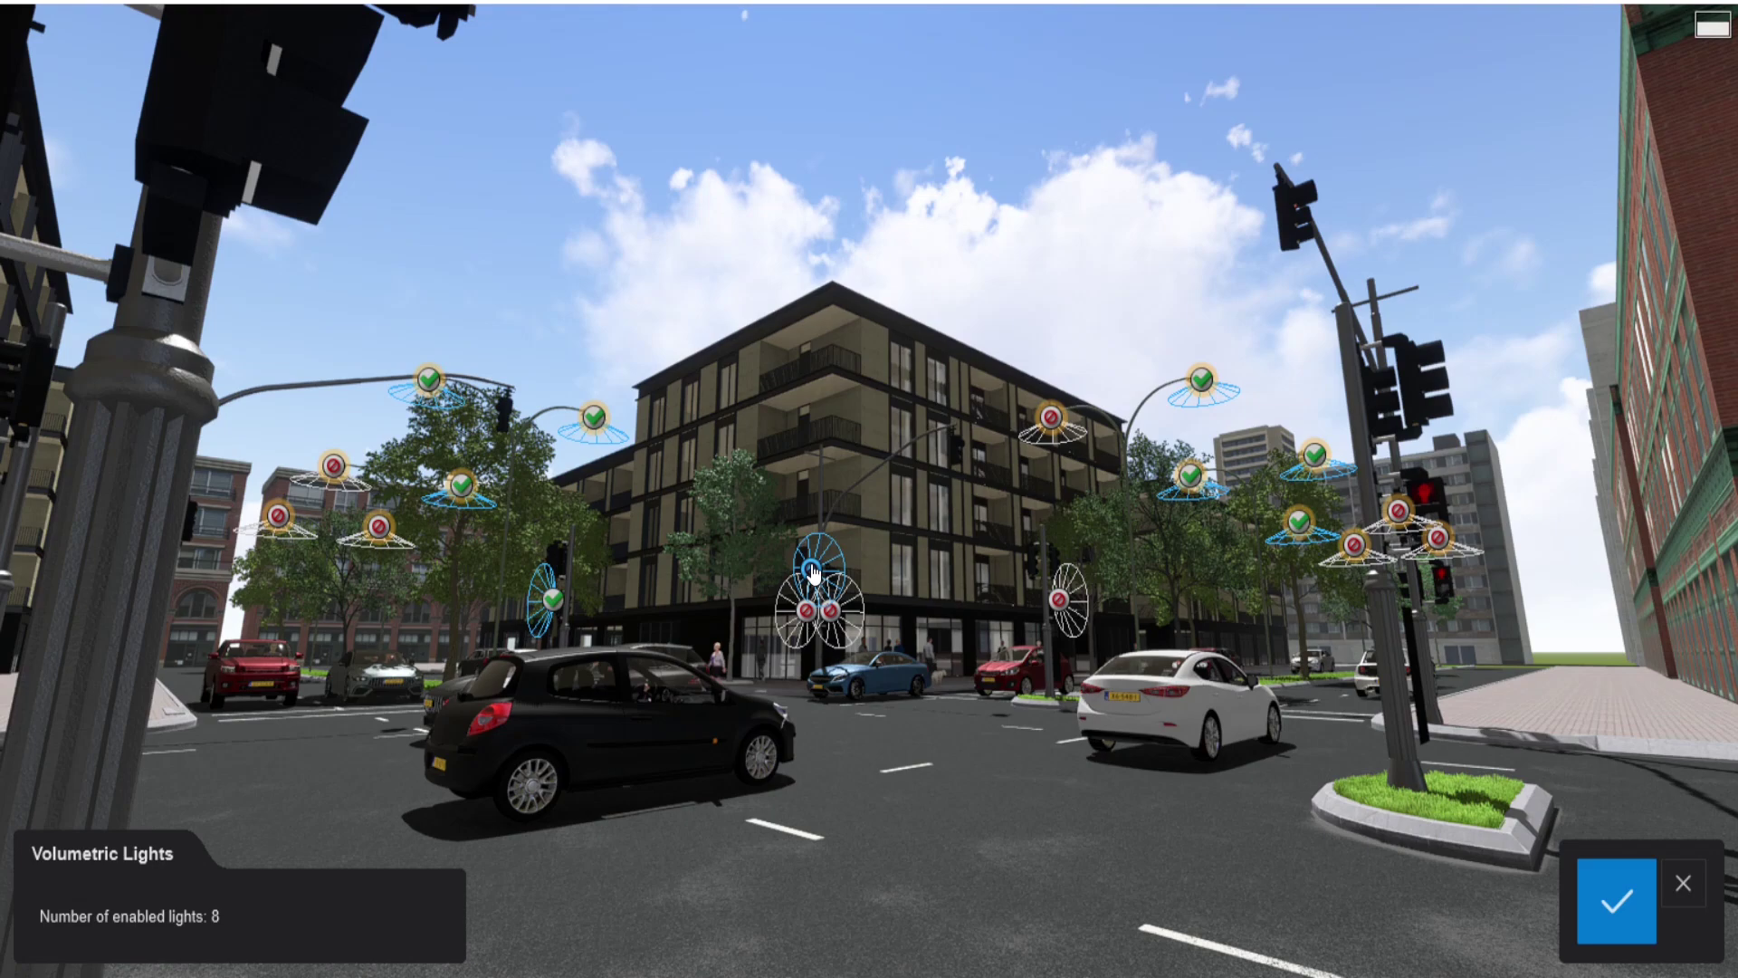
Enable the volumetric light on another street lamp.
left_click(840, 620)
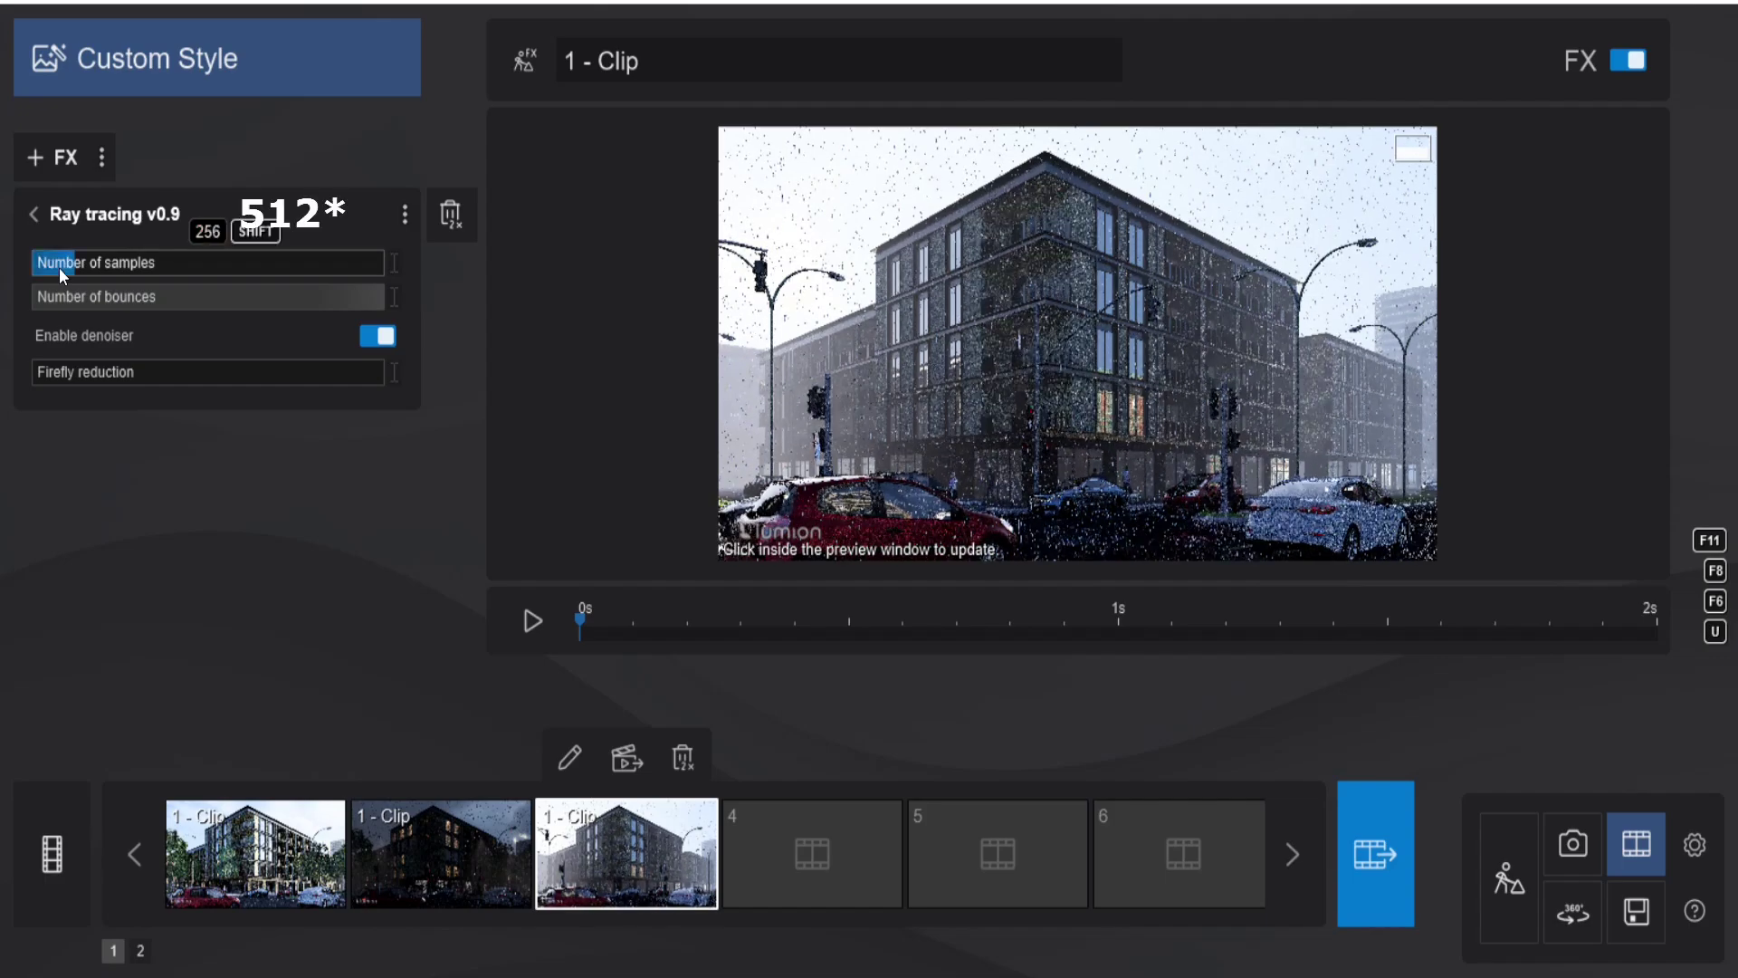
Set Ray tracing v0.9 Number of samples to 256 and go back to the effects list.
left_click_drag(58, 268, 73, 231, "shift")
left_click(35, 214)
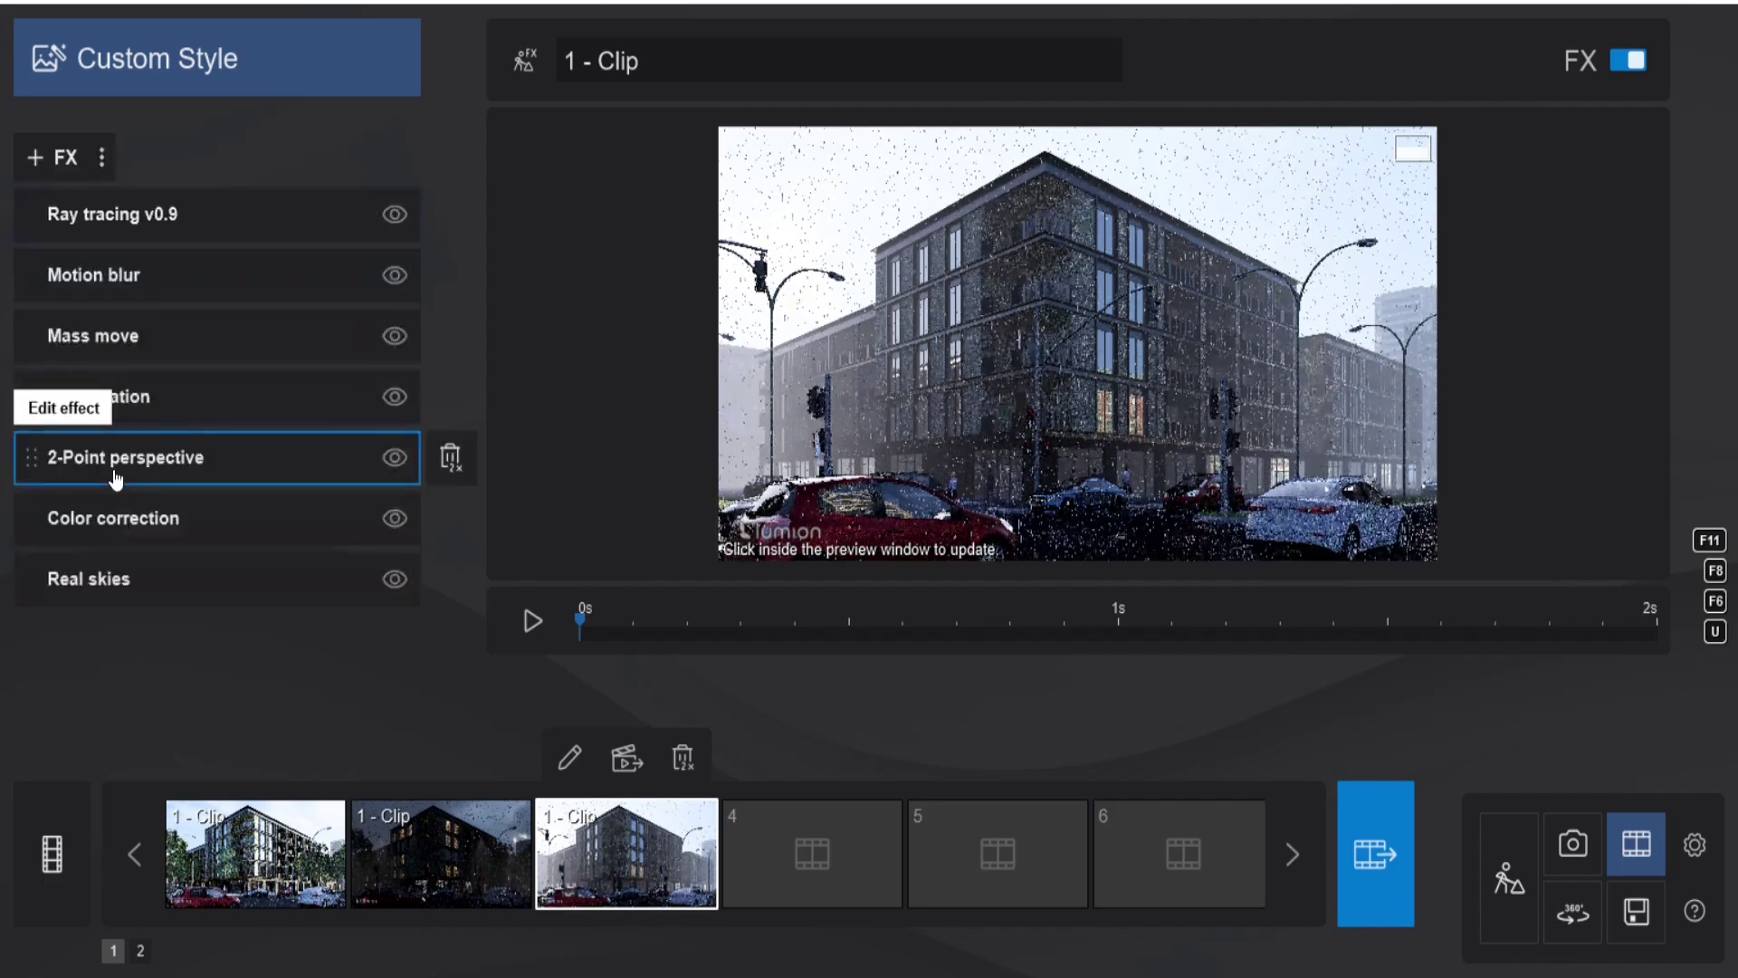